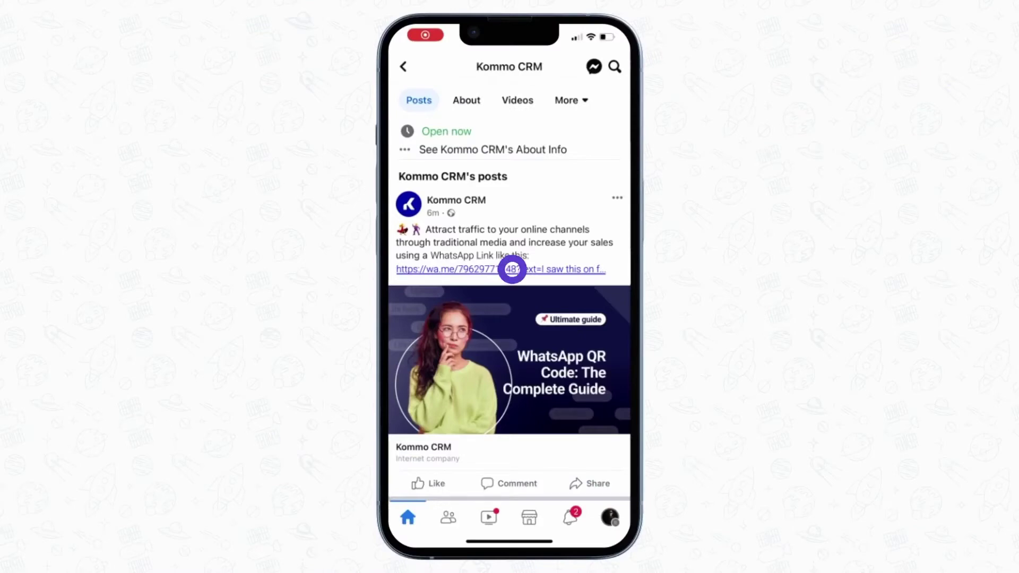
# - Send the pre-filled services enquiry to Strike Digital Agency through the post's WhatsApp link
pyautogui.click(512, 270)
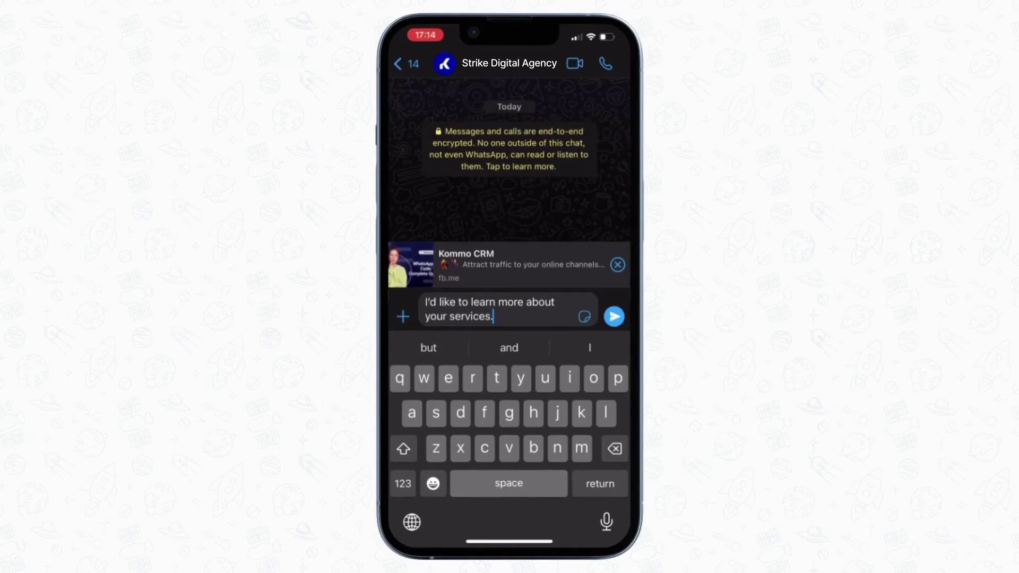
pyautogui.click(614, 316)
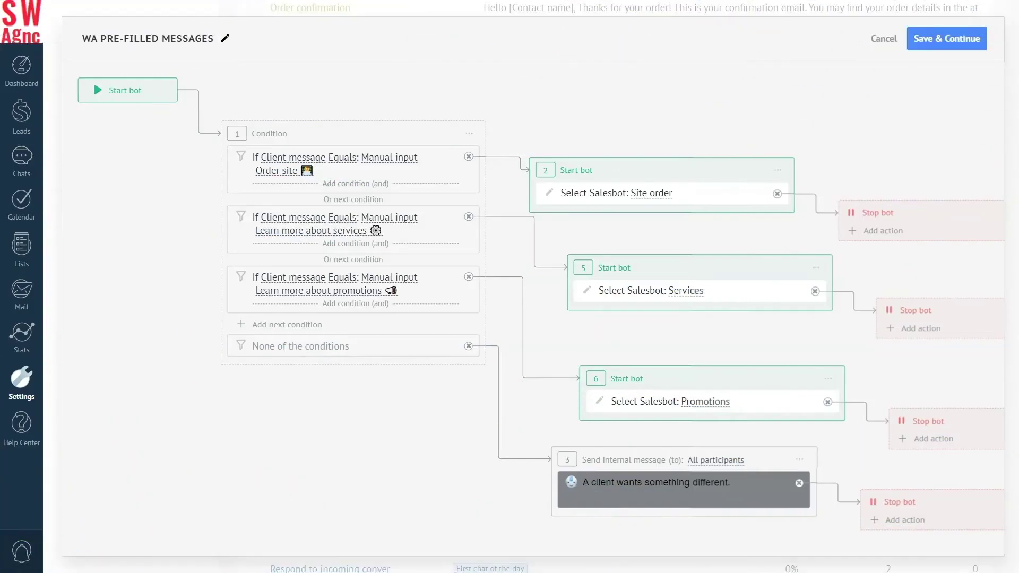
# - Pan the WA PRE-FILLED MESSAGES bot canvas to review its Site order, Services and Promotions branches
pyautogui.moveTo(94, 80); pyautogui.dragTo(25, 50)
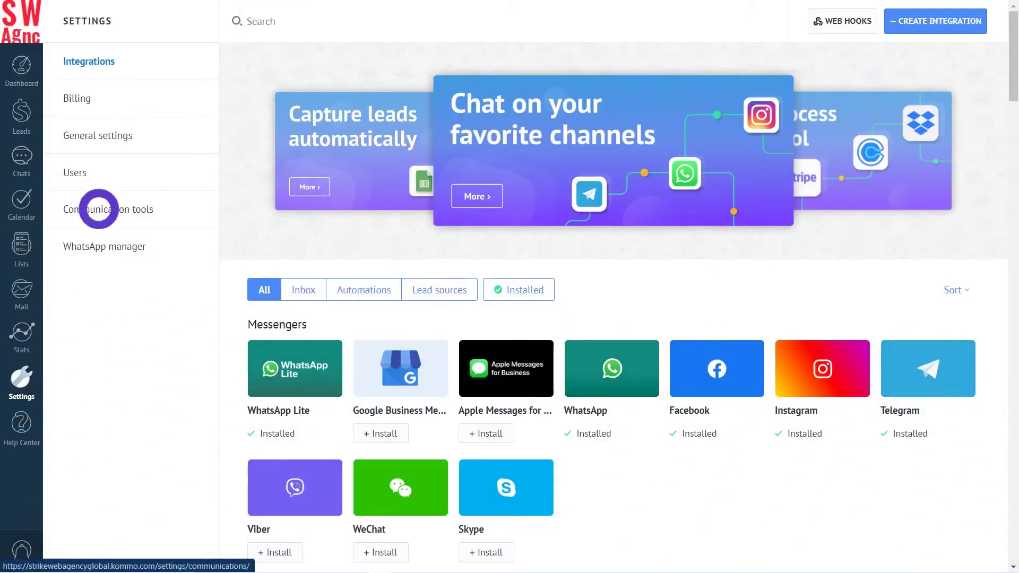
pyautogui.click(99, 208)
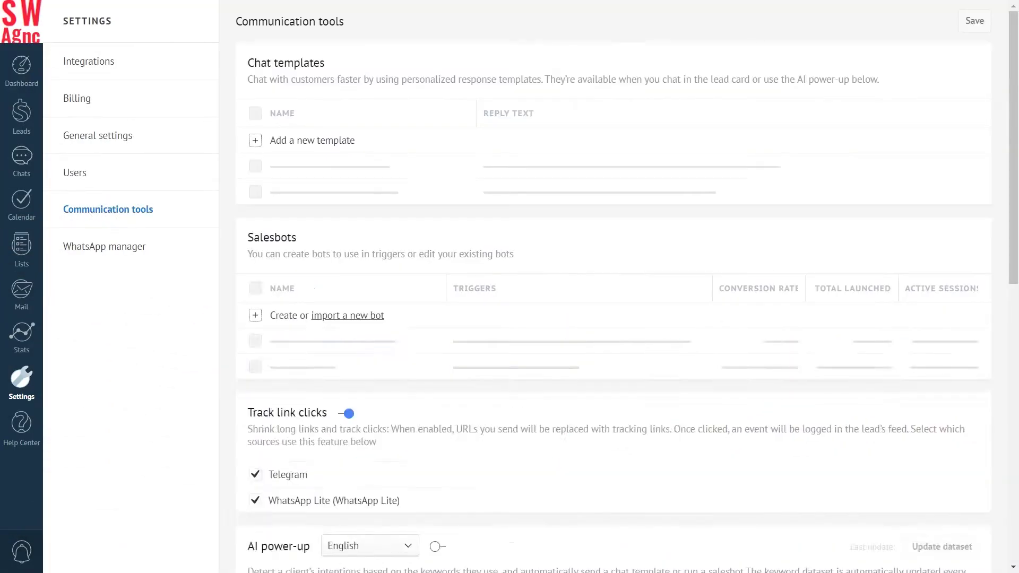
pyautogui.scroll(-3, 284, 398)
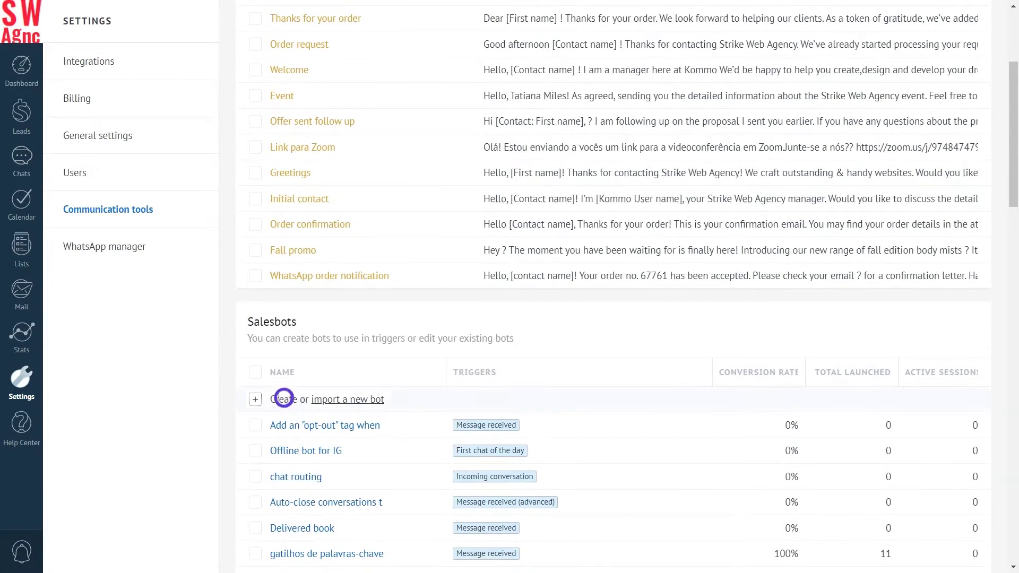
pyautogui.click(284, 398)
pyautogui.click(794, 329)
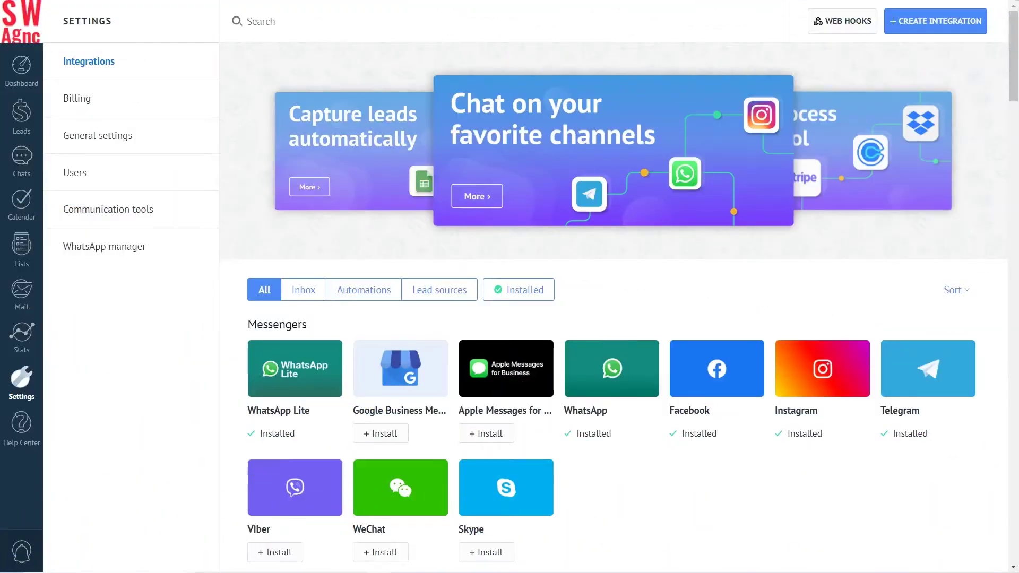
pyautogui.click(83, 211)
pyautogui.scroll(-4, 613, 286)
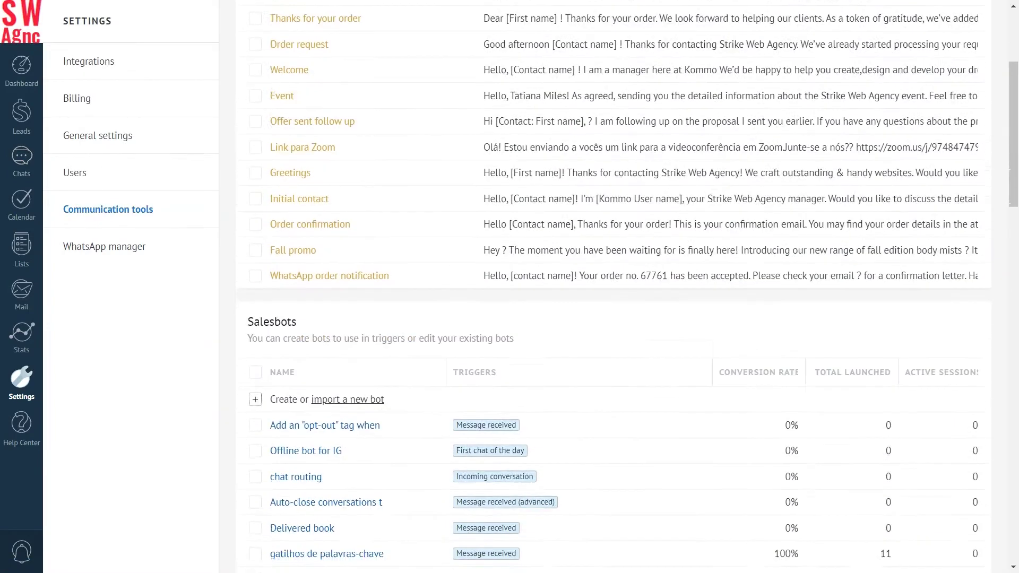
pyautogui.click(282, 333)
pyautogui.scroll(-4, 530, 307)
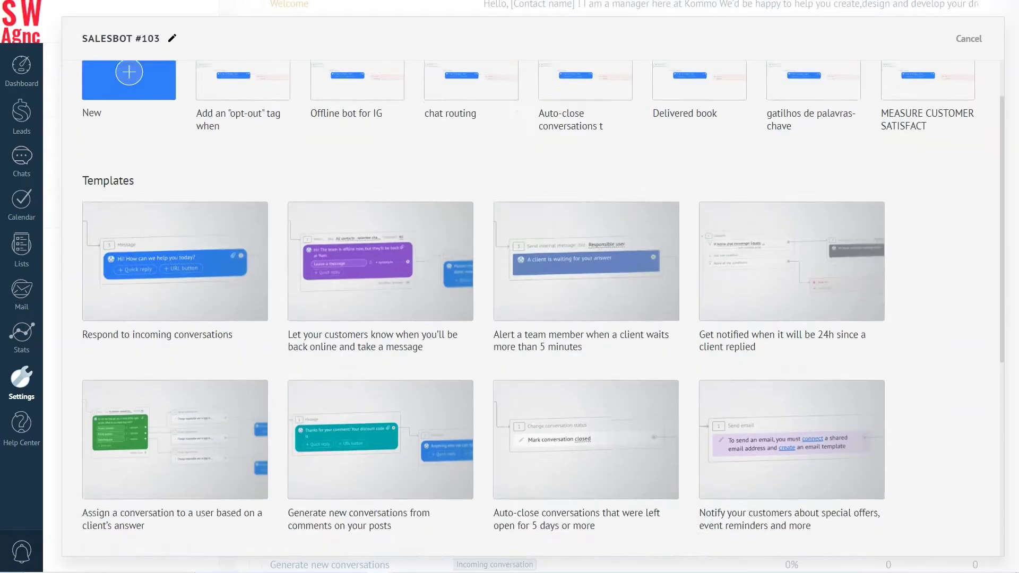
pyautogui.scroll(-1, 381, 350)
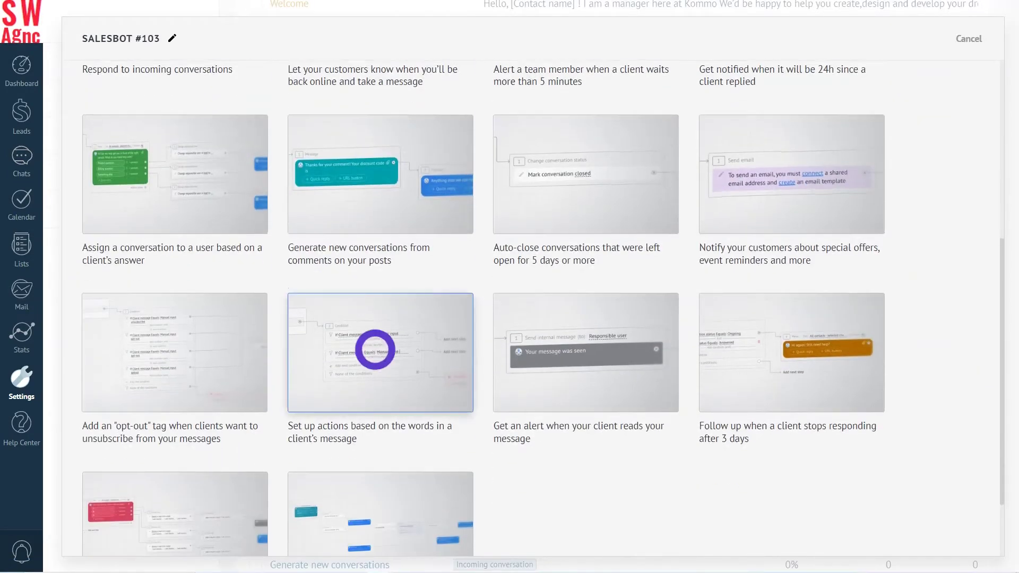
pyautogui.click(375, 349)
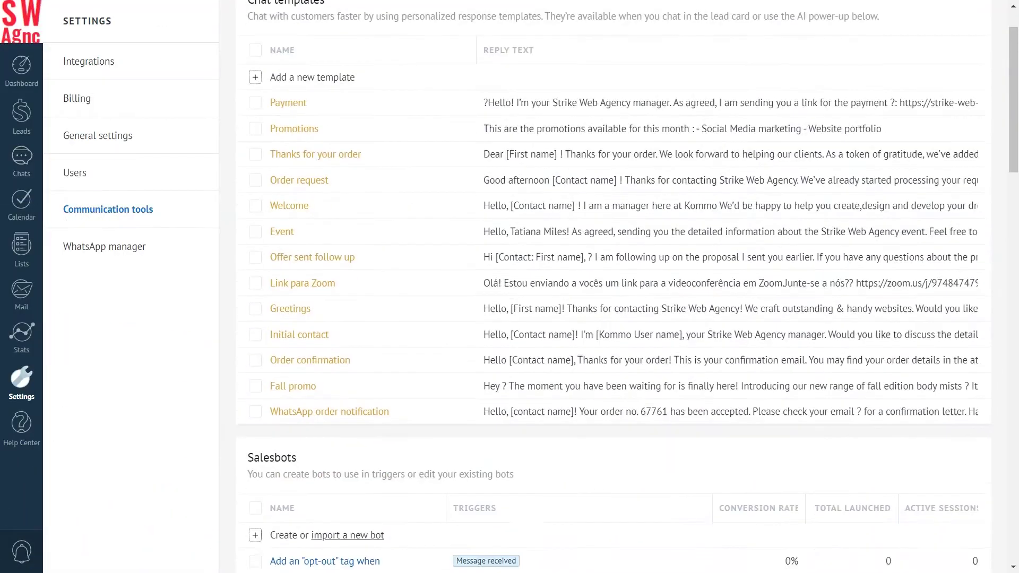
pyautogui.scroll(-2, 610, 287)
pyautogui.click(282, 401)
pyautogui.scroll(-10, 175, 437)
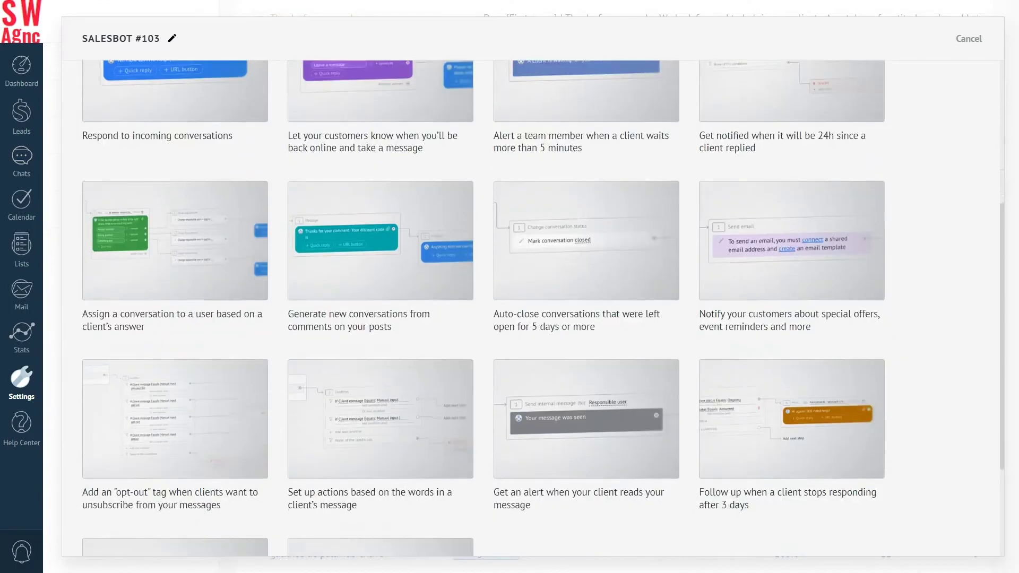
pyautogui.click(172, 438)
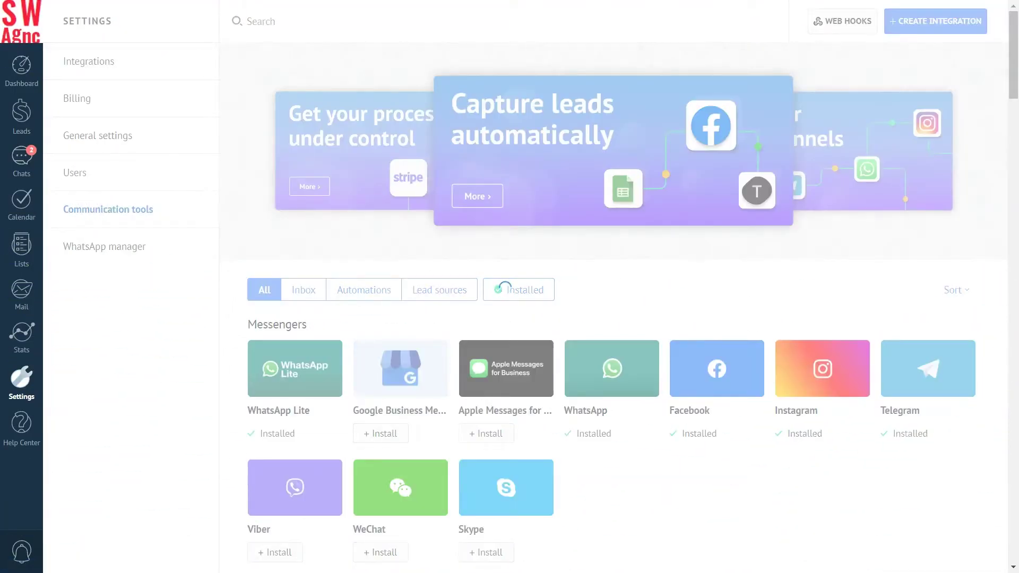
# - Start a new salesbot from scratch in Communication tools
pyautogui.scroll(-5, 611, 318)
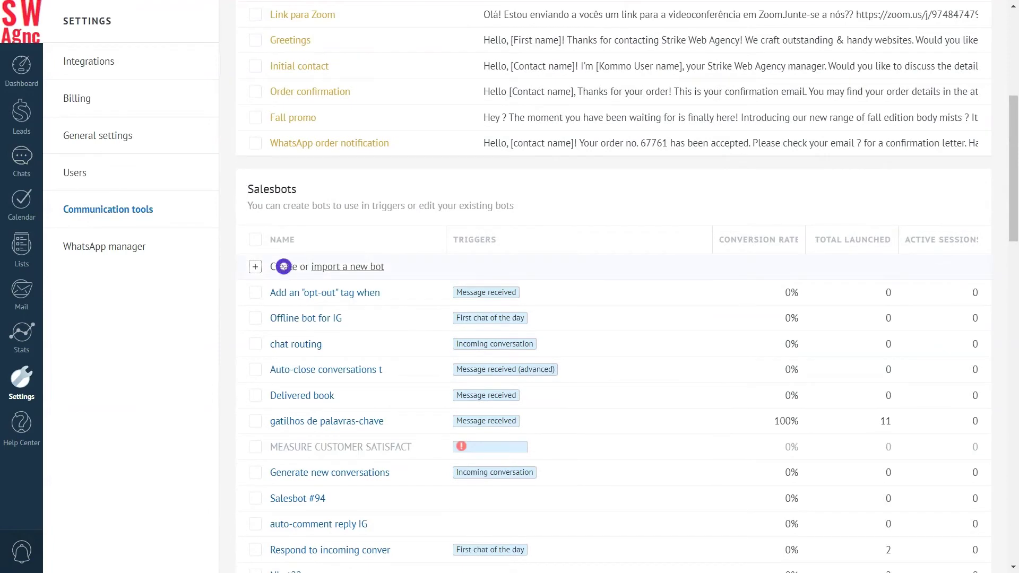
pyautogui.click(284, 266)
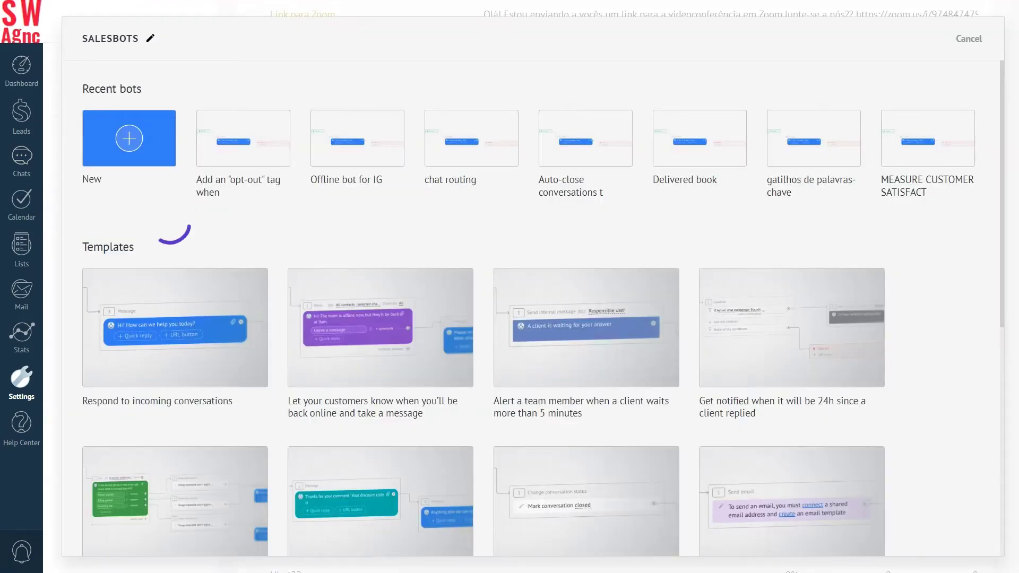
pyautogui.click(126, 139)
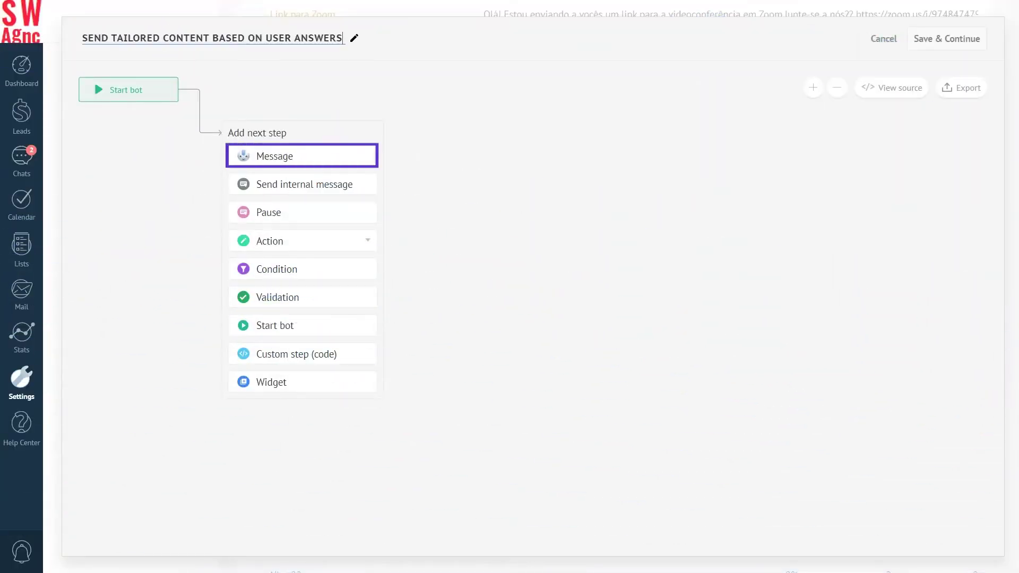
# - Add a greeting message from the Strike Web agency Bot listing Web development, Web design and Digital marketing
pyautogui.click(269, 156)
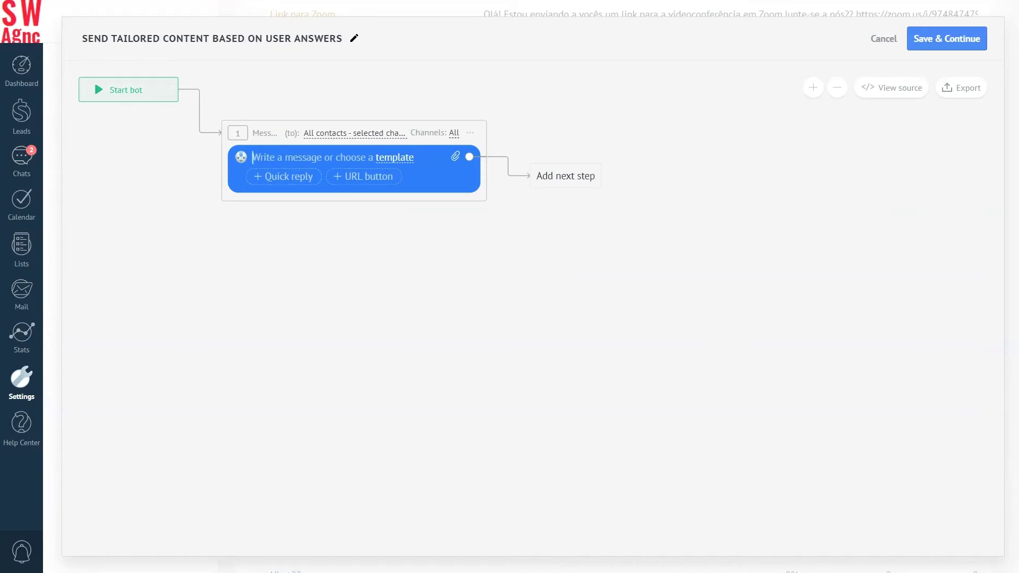
pyautogui.write("Hey there! I'm your Strike Web agency Bot 🤖 Please choose the service you're interested in 👇 1️⃣Web development 2️⃣Web design 3️⃣Digital marketing")
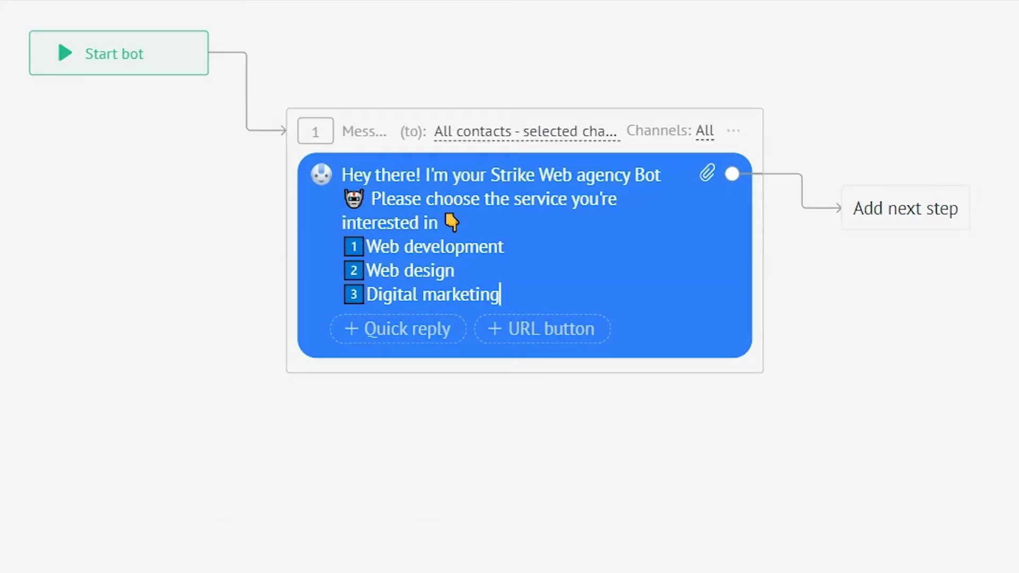
pyautogui.click(903, 209)
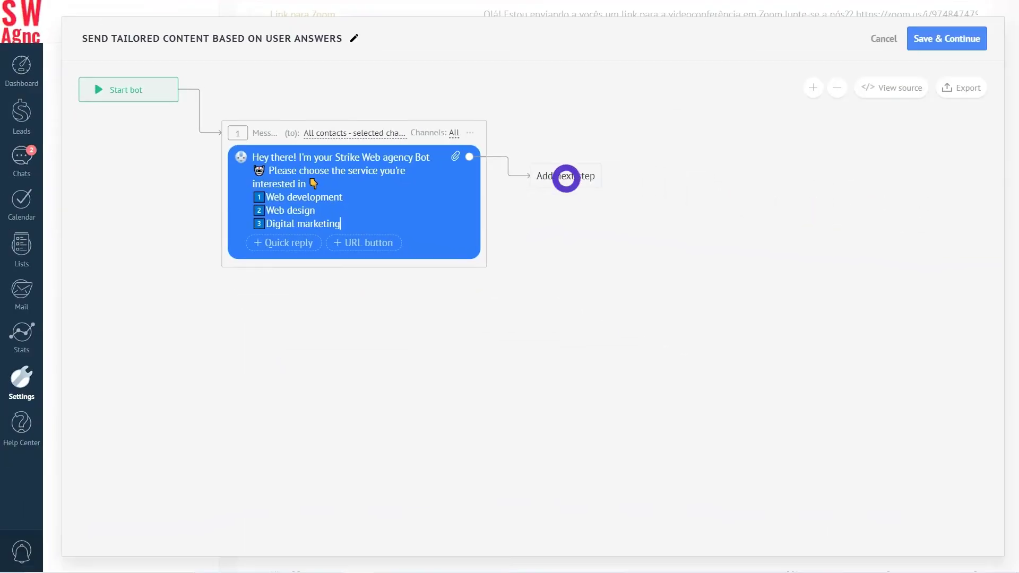
# - Add a Condition step after the greeting, keeping Client message as the checked field
pyautogui.click(589, 313)
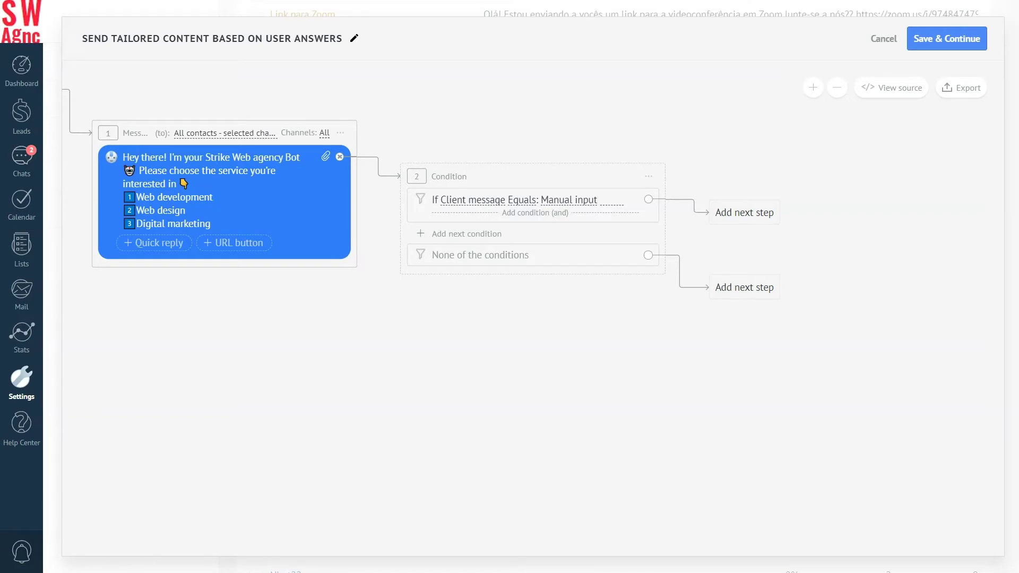
pyautogui.click(451, 200)
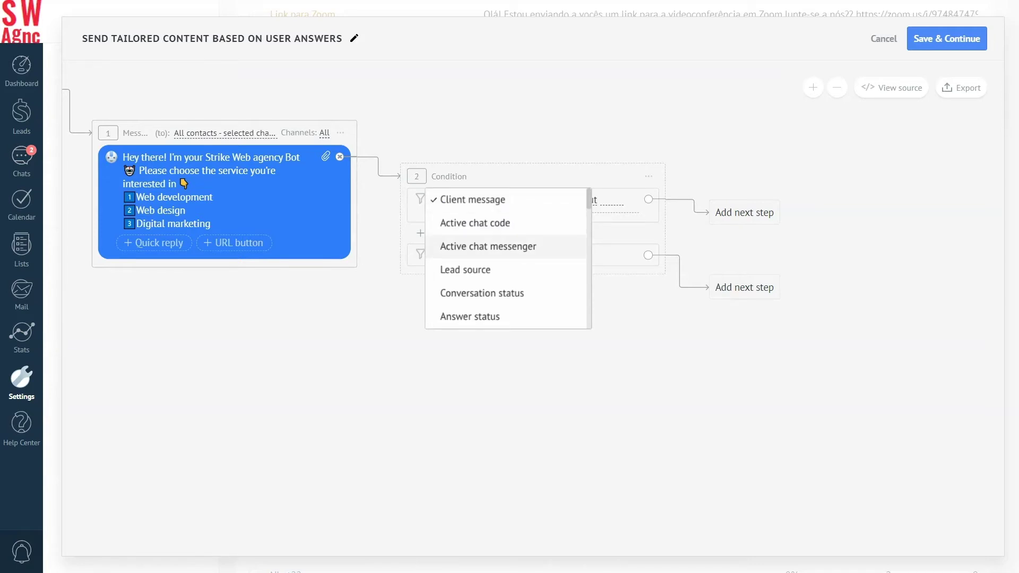
pyautogui.scroll(-1, 489, 252)
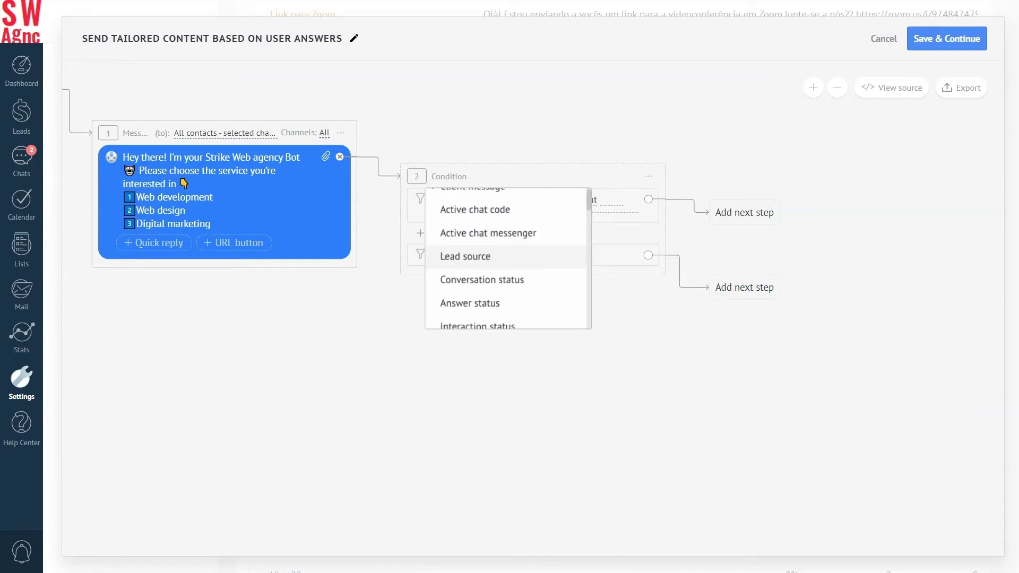
pyautogui.scroll(-1, 488, 256)
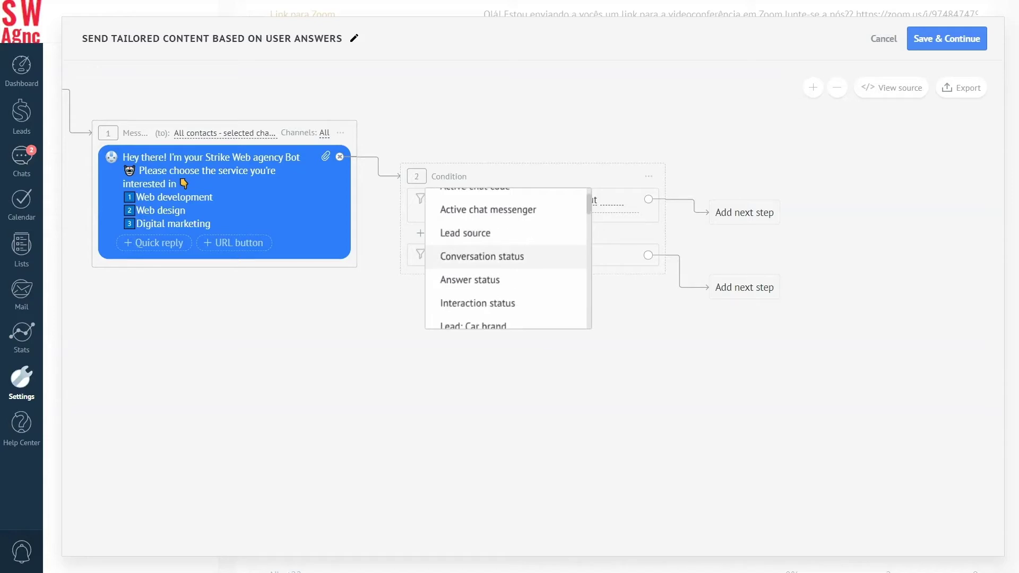
pyautogui.scroll(-1, 488, 256)
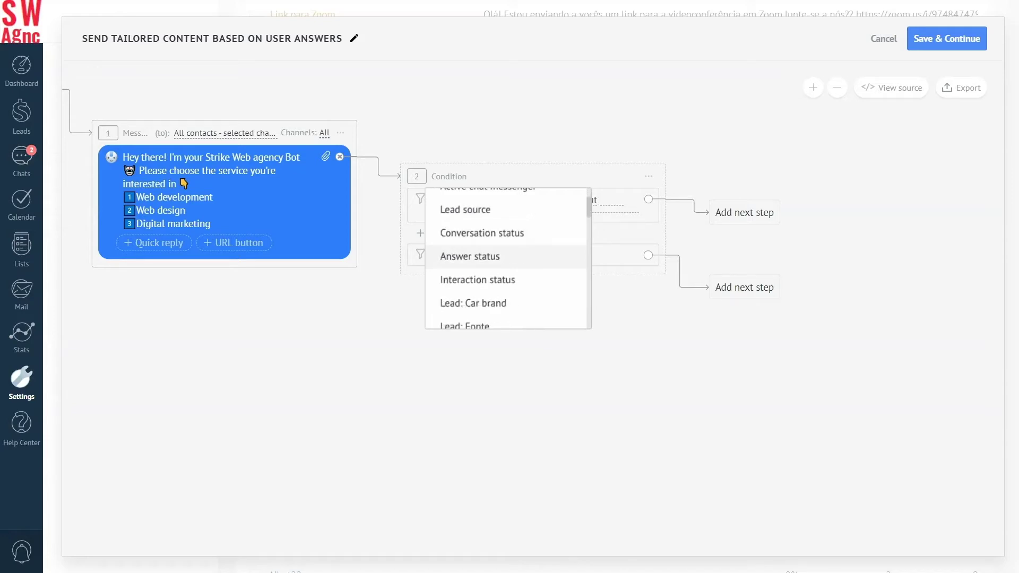
pyautogui.scroll(-1, 488, 257)
pyautogui.scroll(-18, 488, 256)
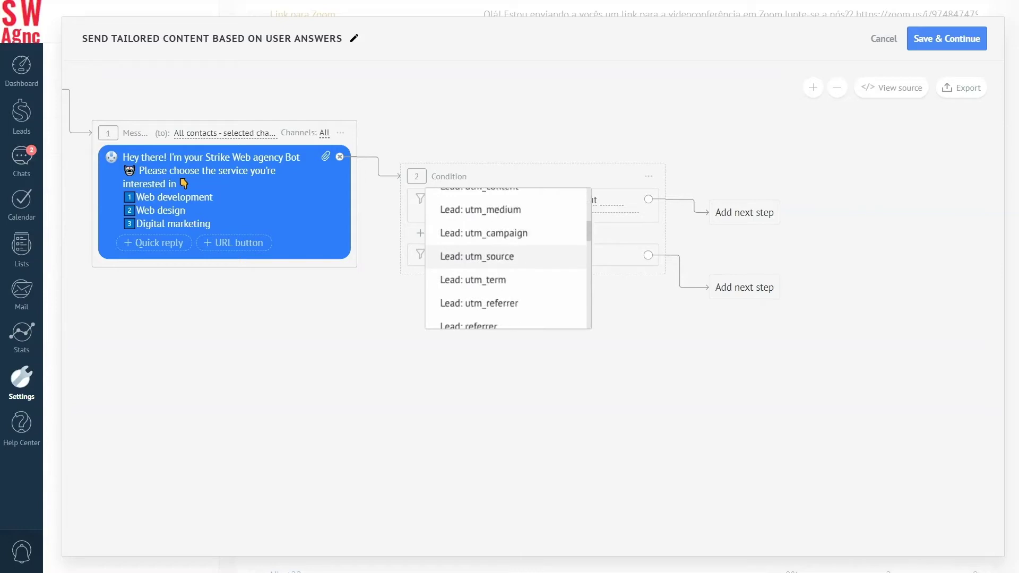
pyautogui.scroll(-15, 489, 257)
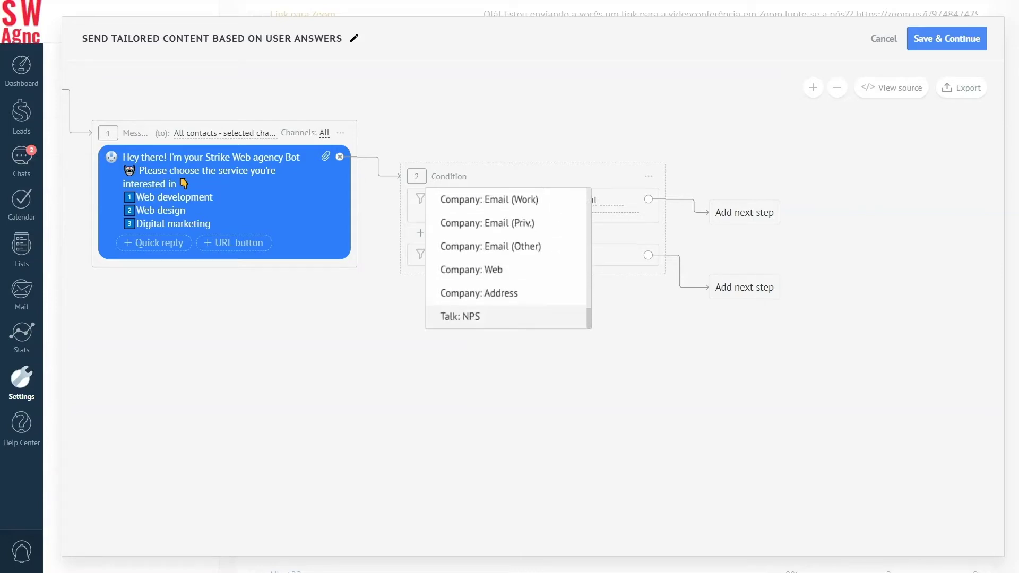
pyautogui.scroll(20, 508, 258)
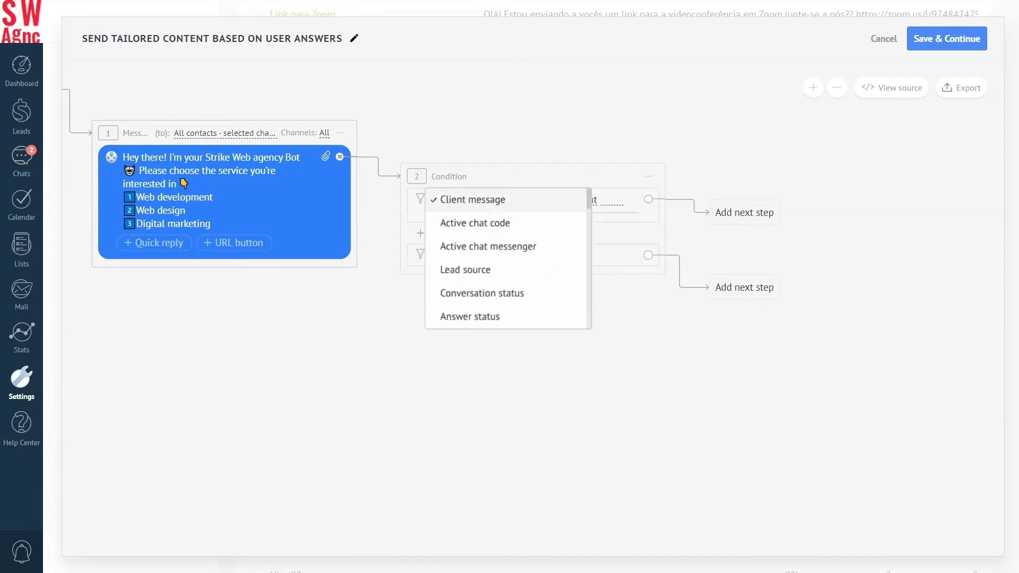
pyautogui.click(454, 199)
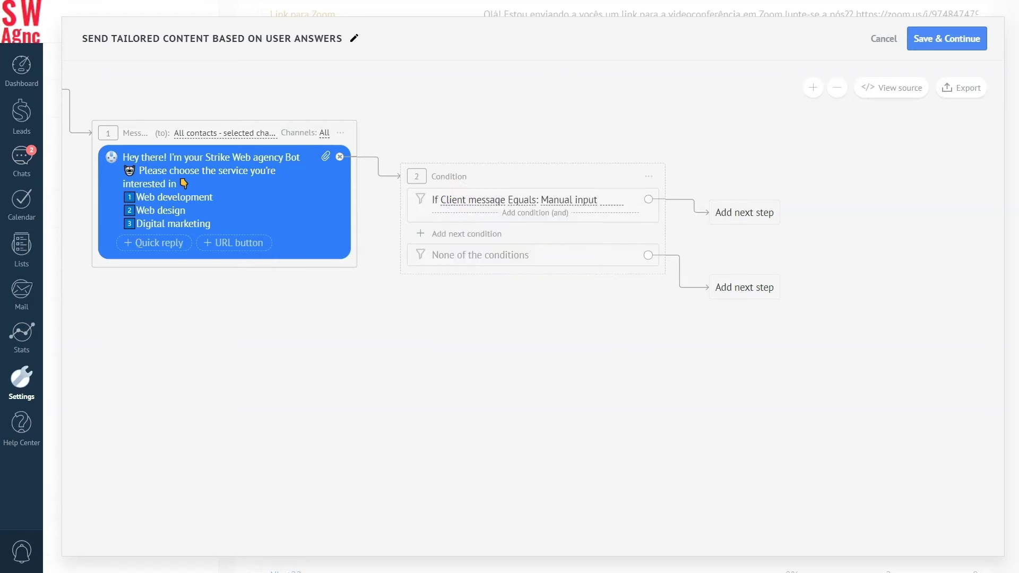
# - Make the condition read 'Client message Contains: Manual input'
pyautogui.click(524, 199)
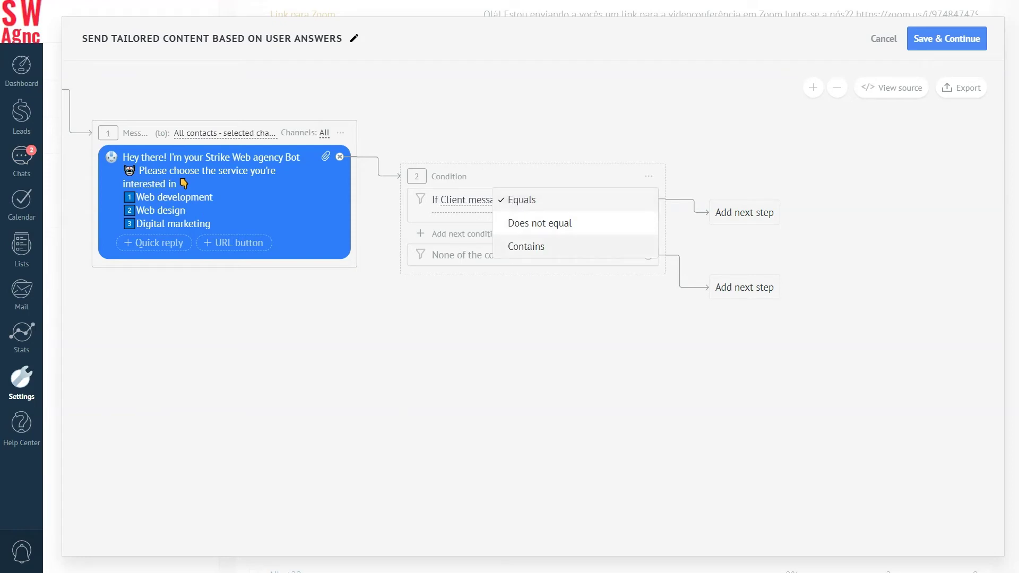
pyautogui.click(524, 246)
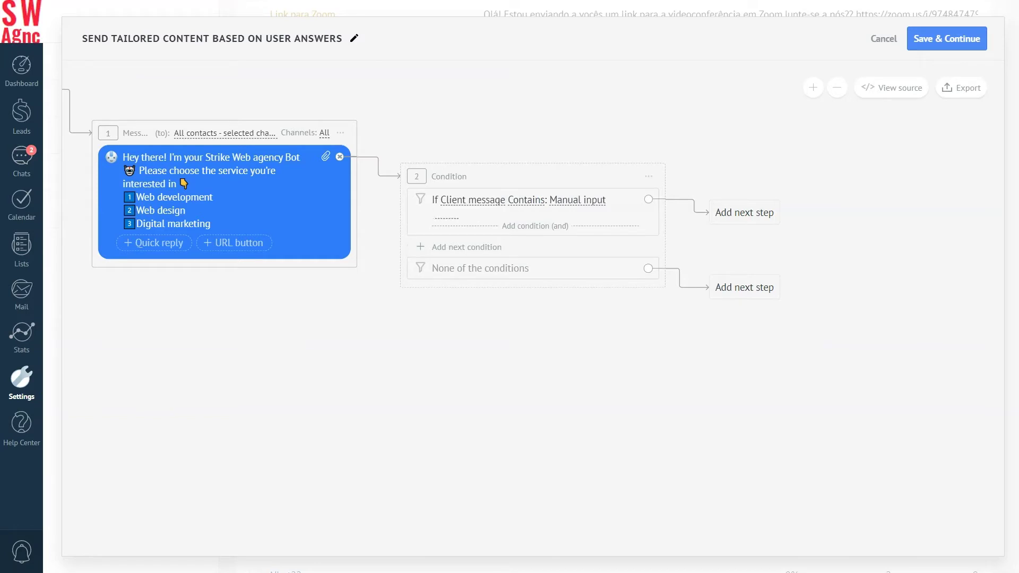
pyautogui.click(573, 200)
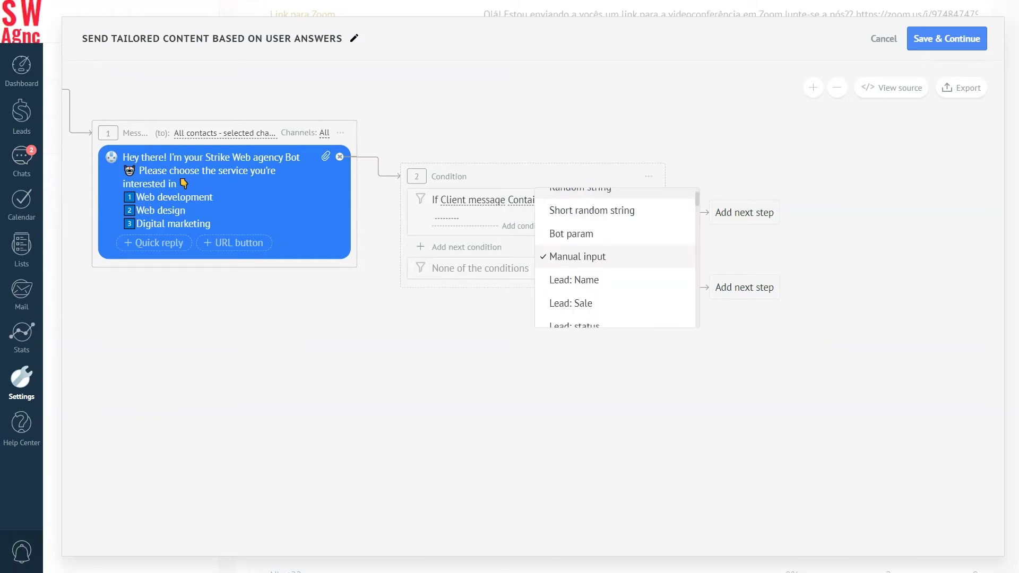
pyautogui.scroll(1, 616, 258)
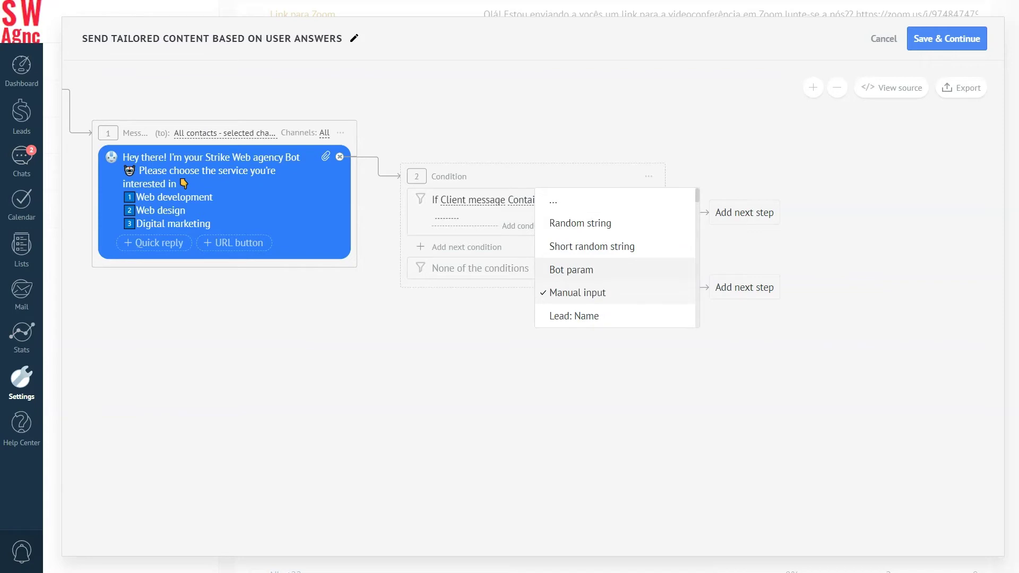
pyautogui.scroll(-10, 616, 258)
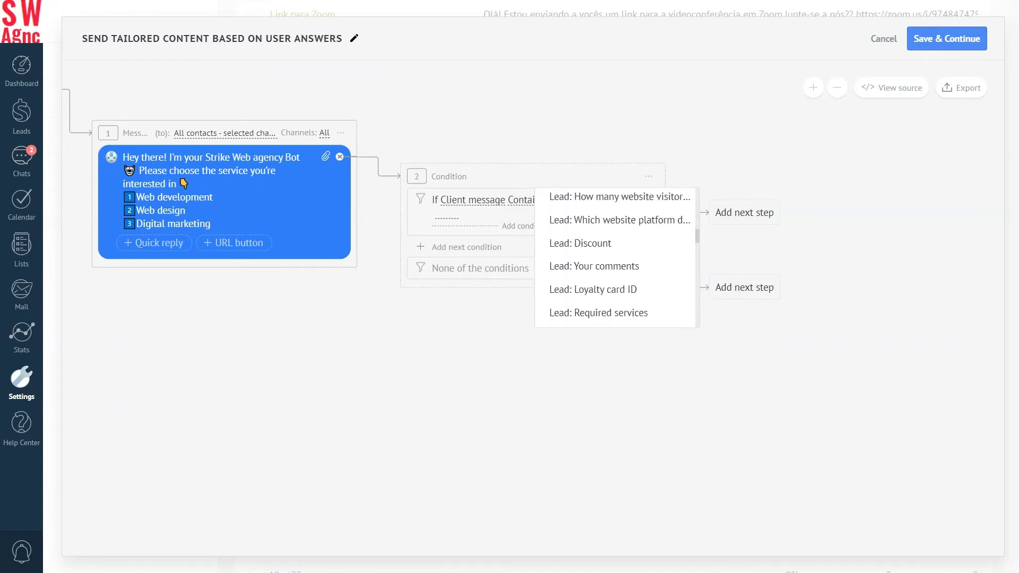
pyautogui.scroll(-15, 615, 258)
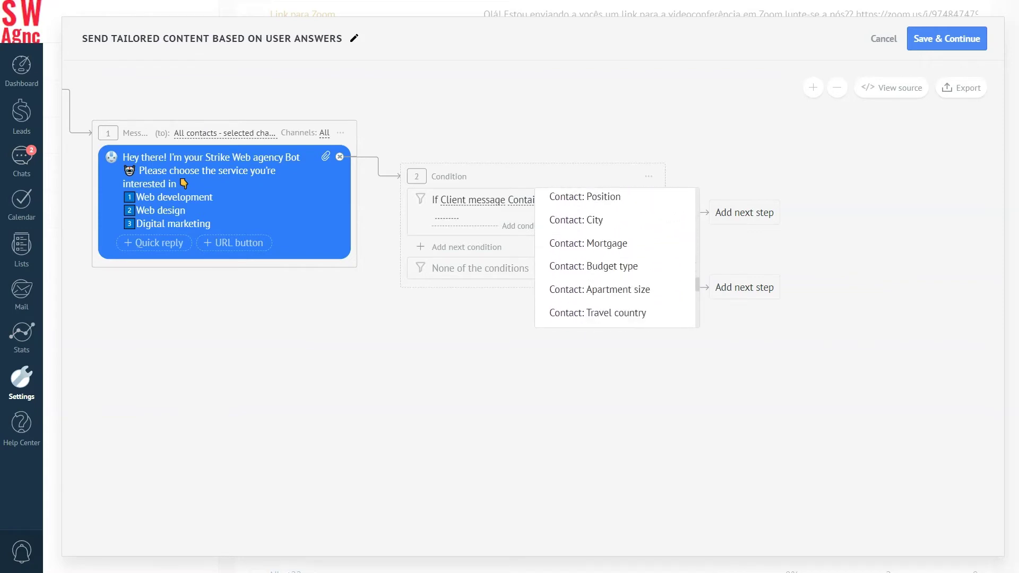
pyautogui.scroll(-10, 616, 258)
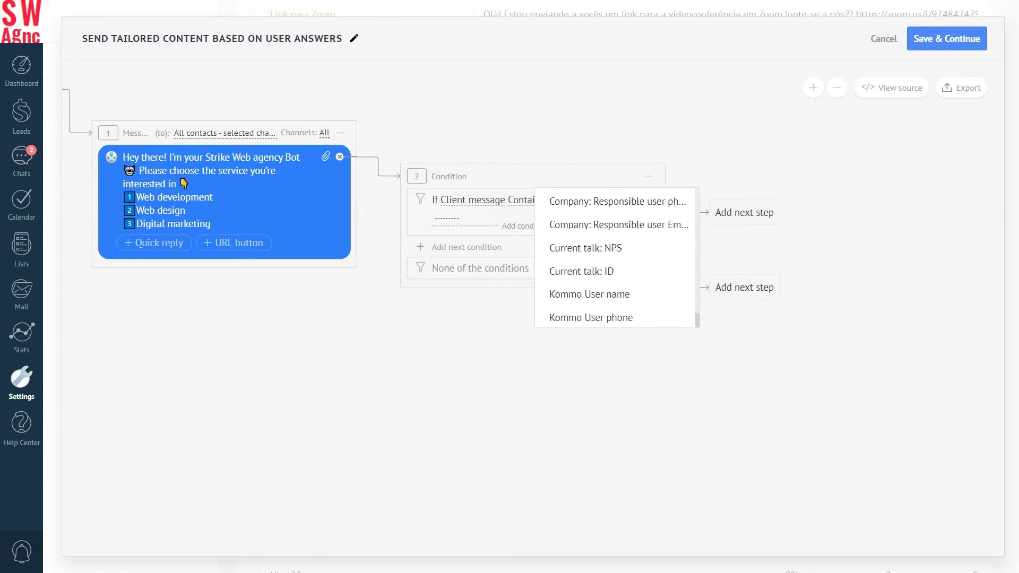
pyautogui.scroll(-1, 616, 258)
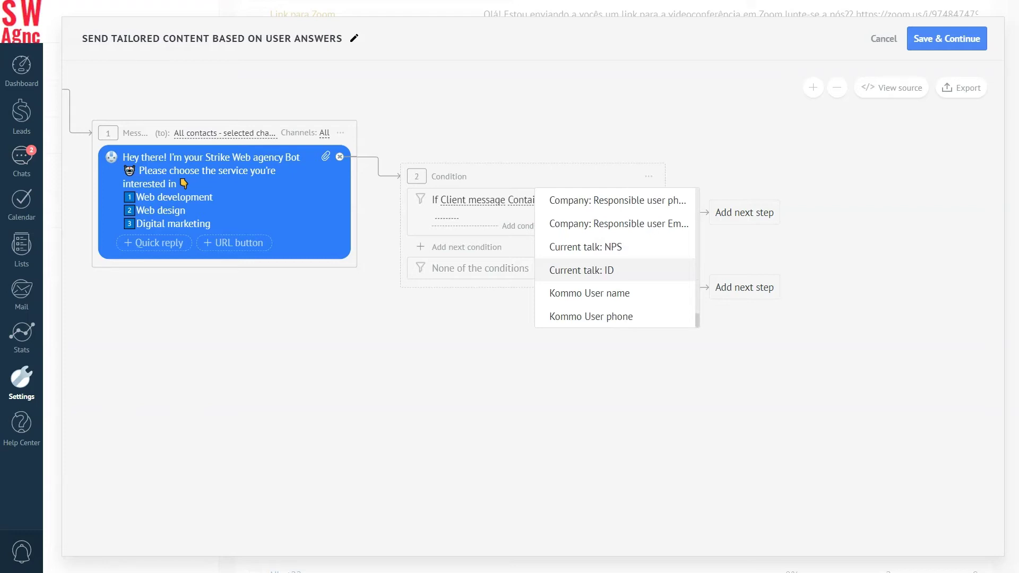
pyautogui.scroll(15, 615, 273)
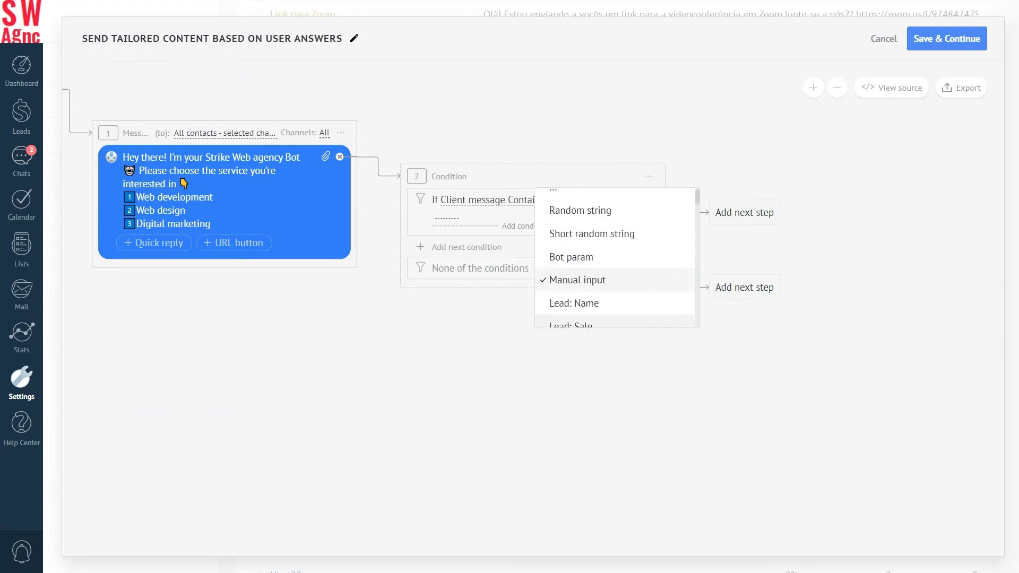
pyautogui.click(571, 292)
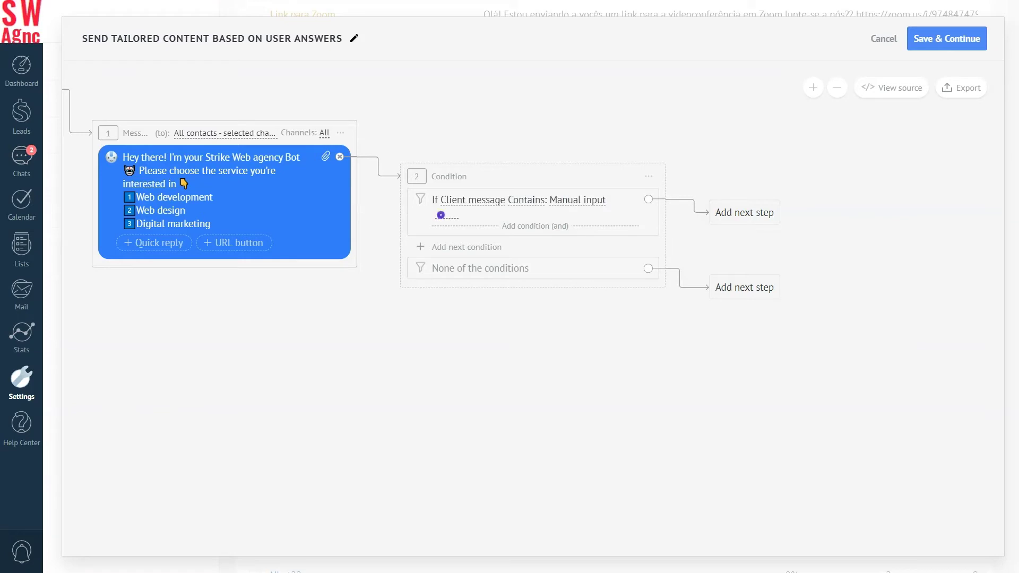
# - Create three condition branches matching client replies 1, 2 and 3
pyautogui.click(440, 215)
pyautogui.write('1')
pyautogui.click(421, 248)
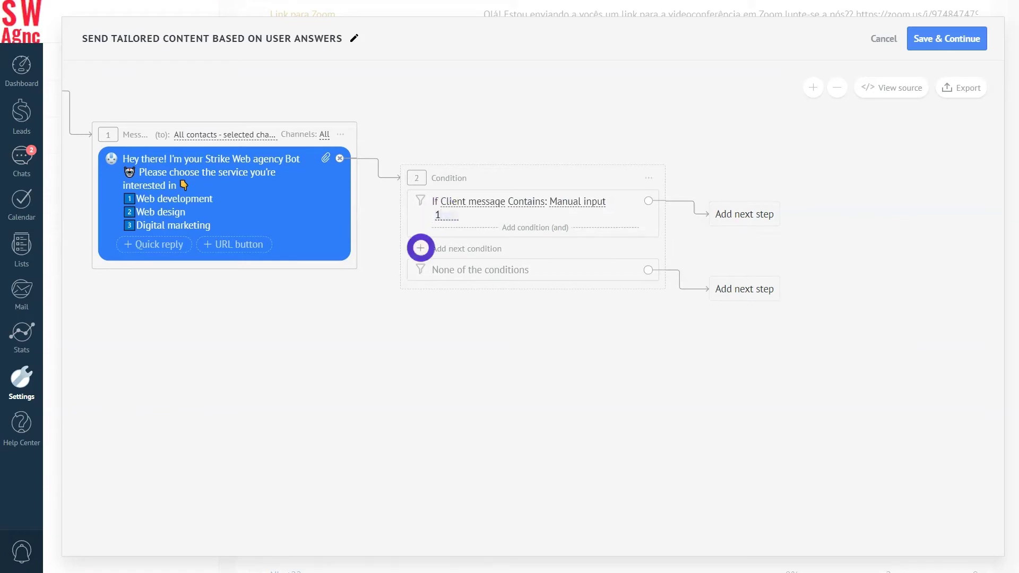
pyautogui.click(605, 259)
pyautogui.write('2')
pyautogui.click(422, 295)
pyautogui.click(607, 309)
pyautogui.write('3')
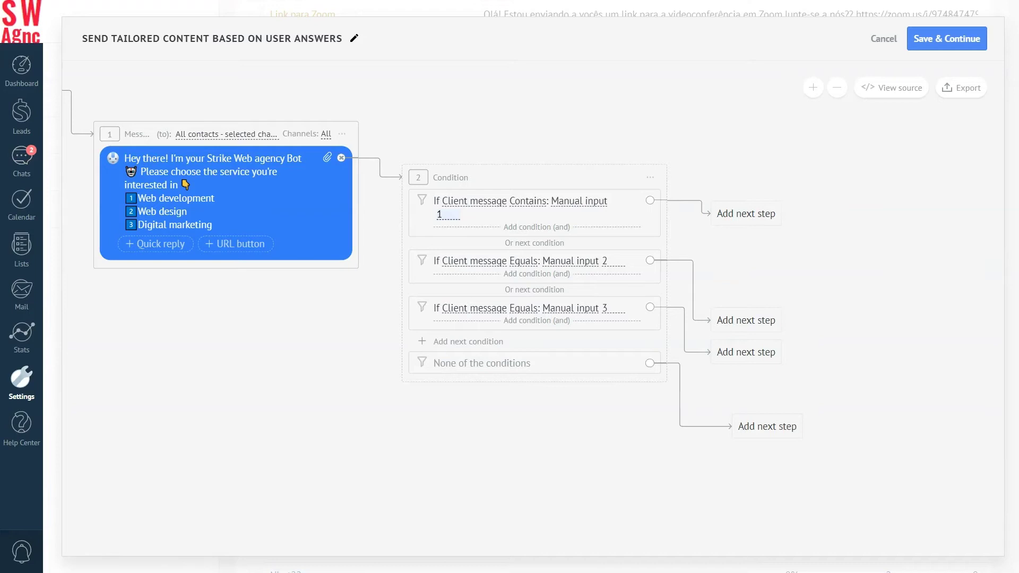
pyautogui.click(742, 212)
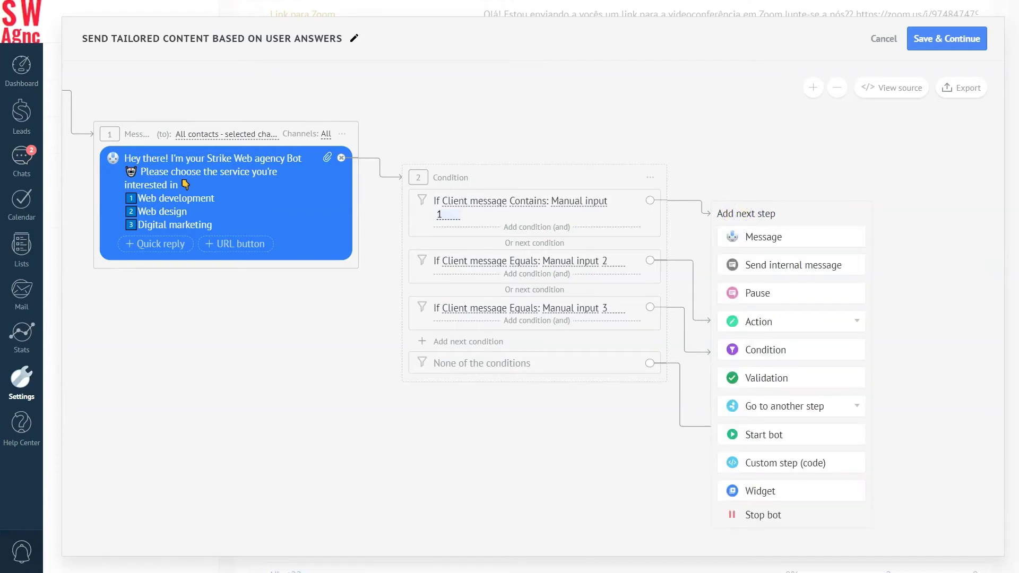
# - Make answer 1 change the responsible user to the first sales manager
pyautogui.click(856, 321)
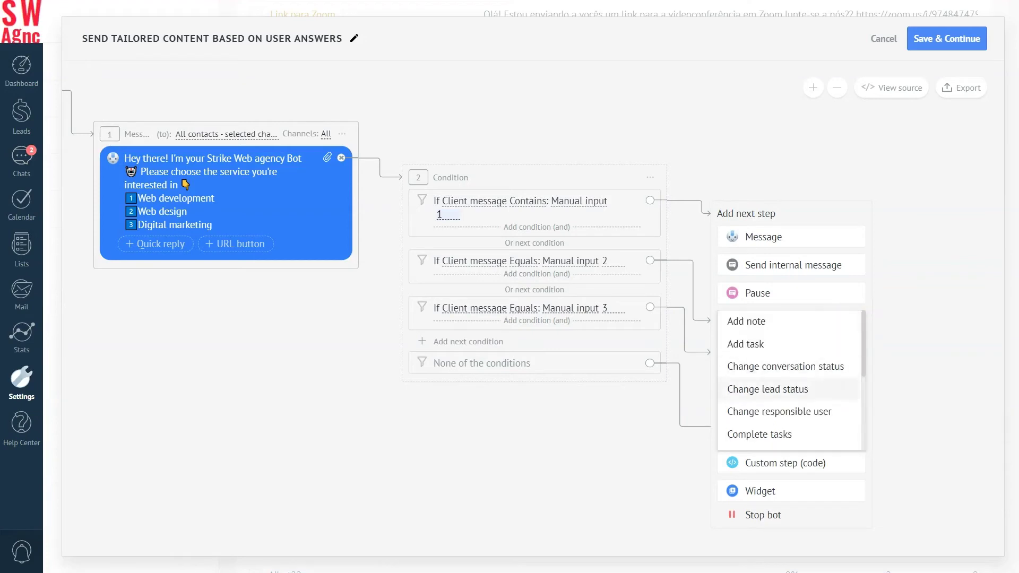
pyautogui.click(790, 412)
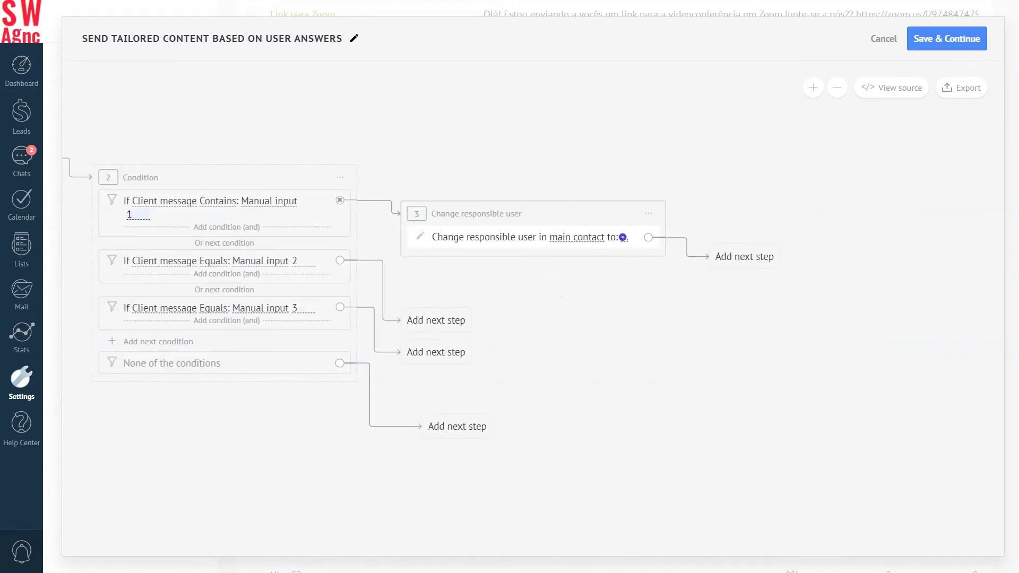
pyautogui.click(624, 237)
pyautogui.click(447, 447)
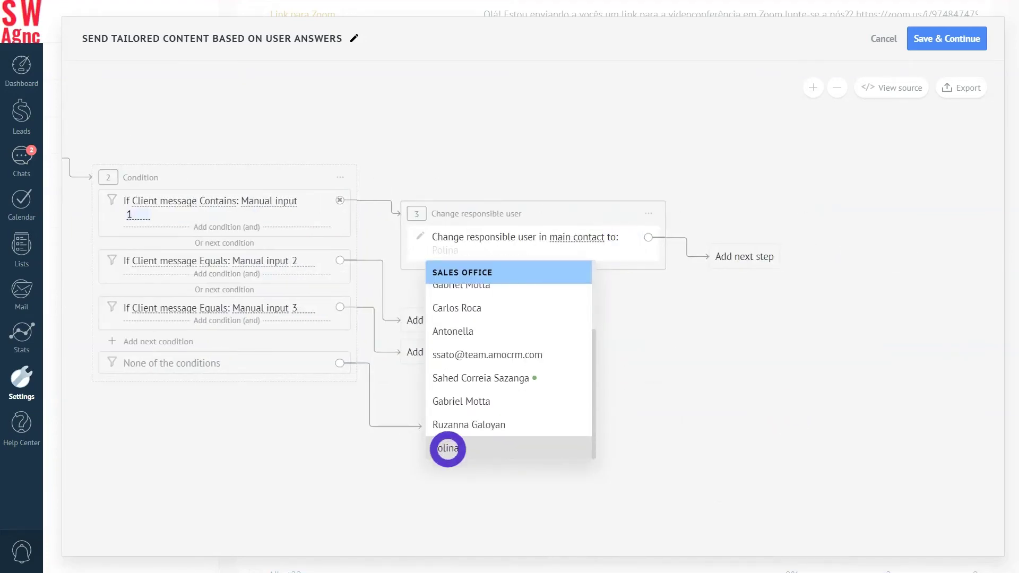
# - Make answer 2 change the responsible user to a second sales manager
pyautogui.click(436, 320)
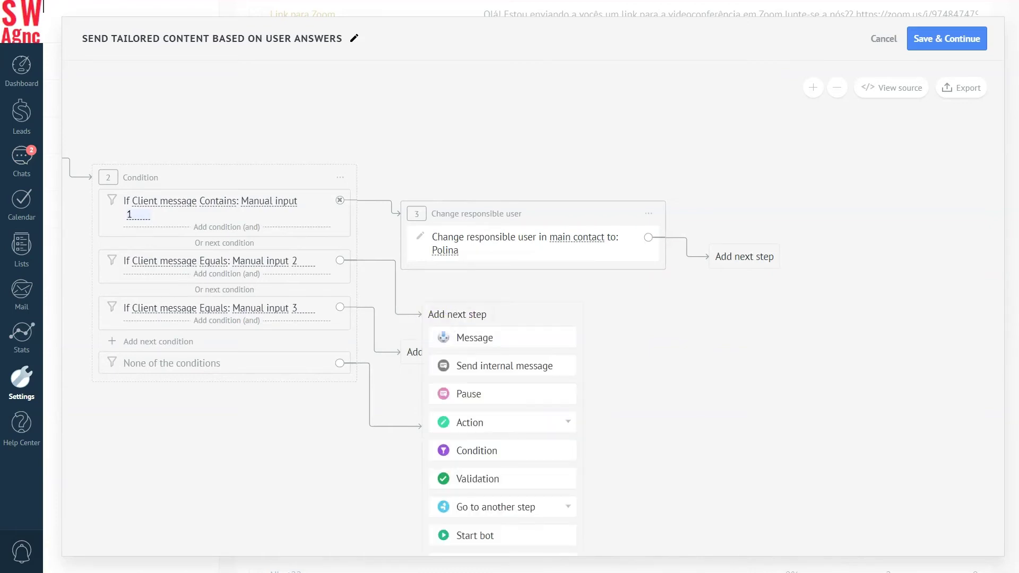
pyautogui.click(568, 422)
pyautogui.click(497, 512)
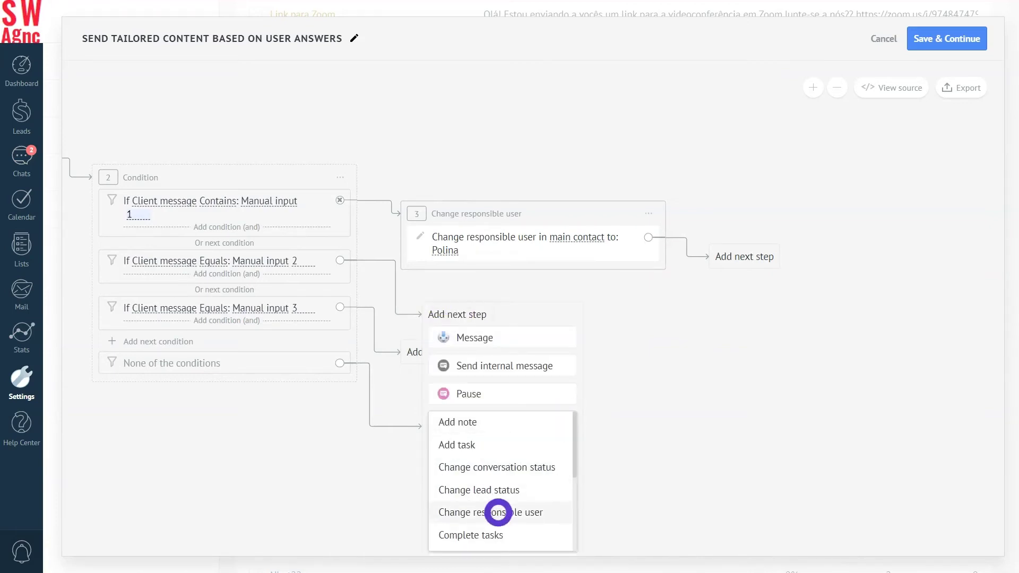
pyautogui.click(633, 338)
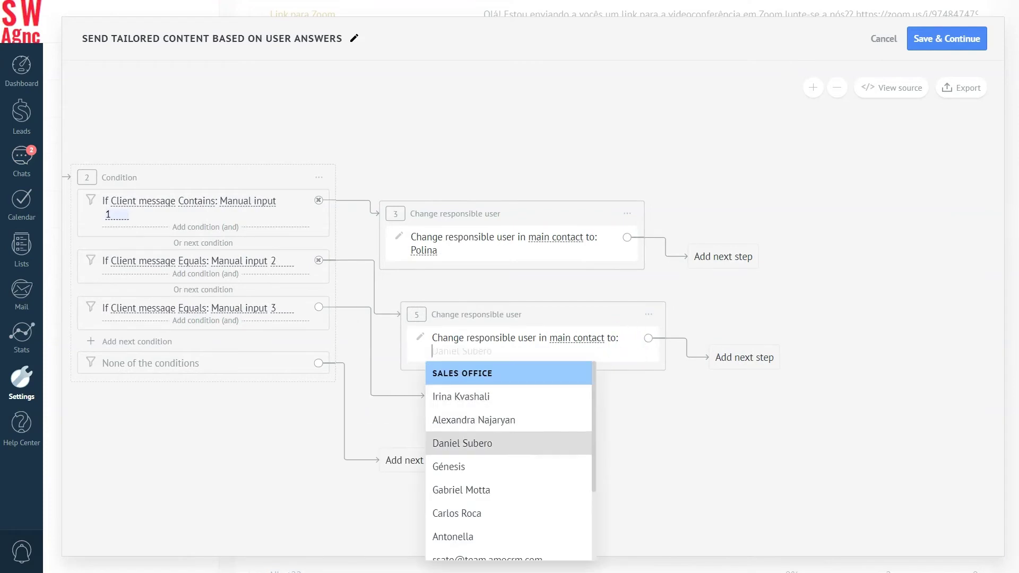
pyautogui.click(476, 448)
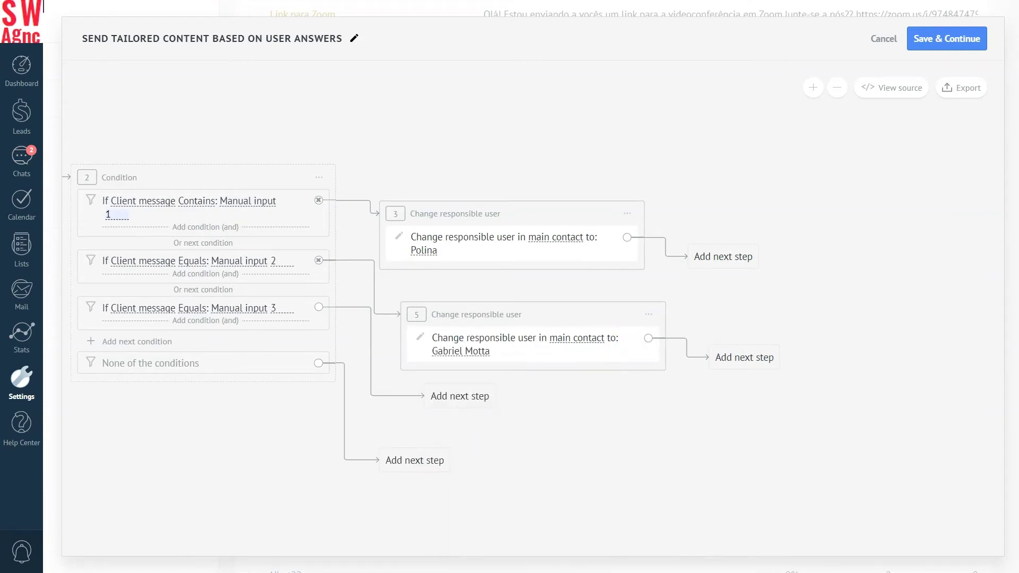
# - Make answer 3 change the responsible user to a third sales manager
pyautogui.click(461, 396)
pyautogui.click(568, 503)
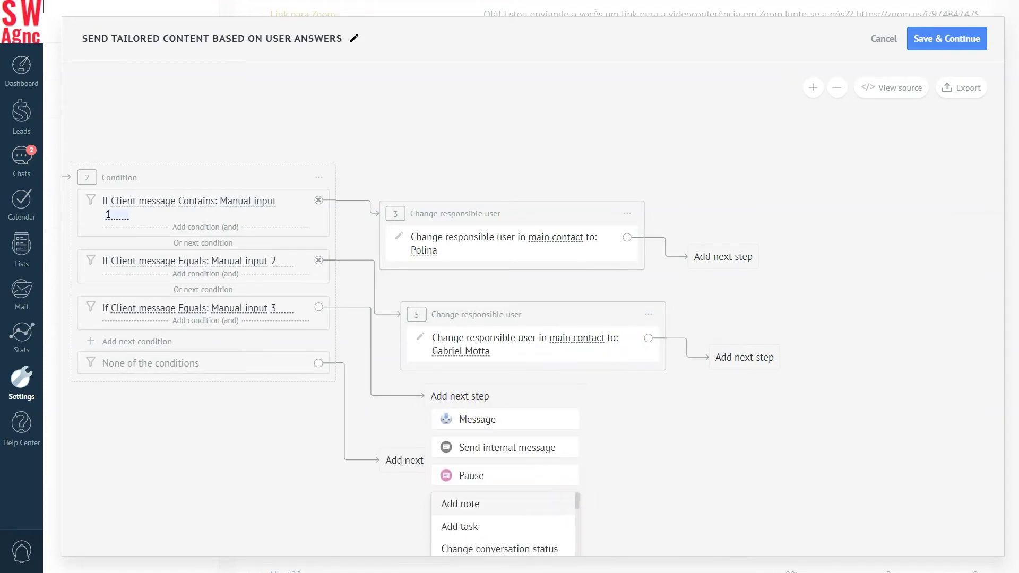
pyautogui.scroll(-2, 489, 527)
pyautogui.click(489, 527)
pyautogui.click(623, 420)
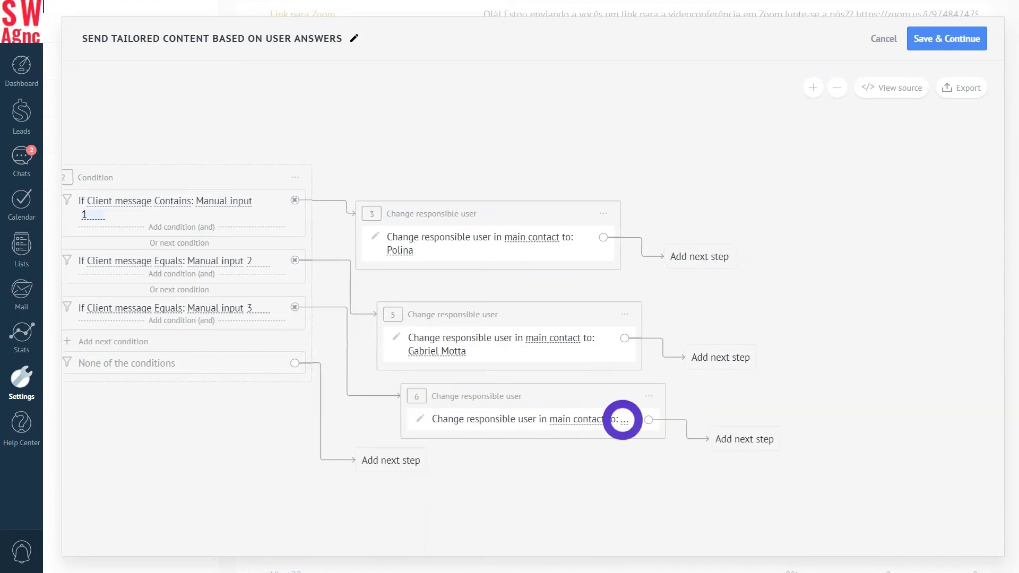
pyautogui.scroll(-1, 507, 351)
pyautogui.click(508, 357)
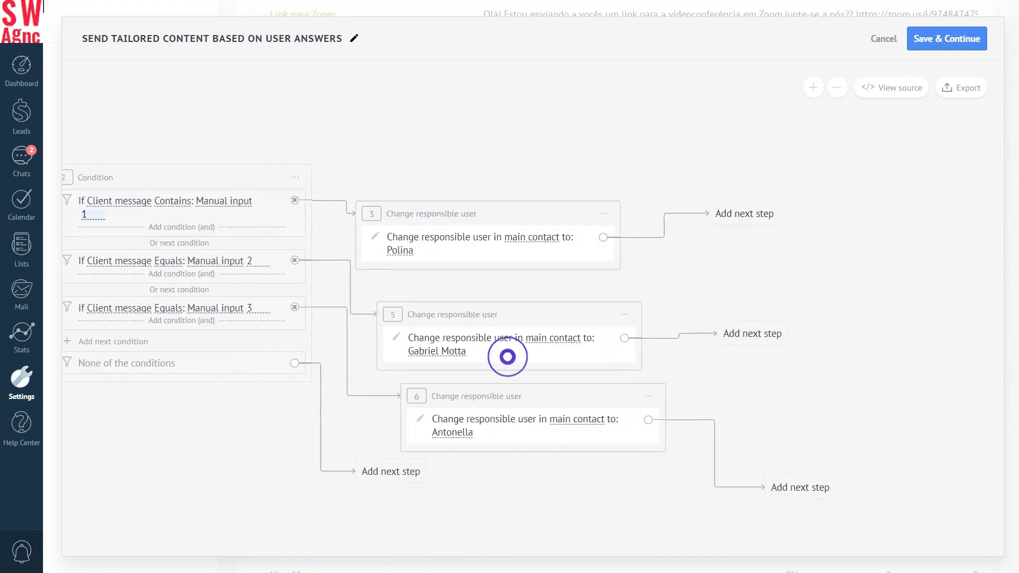
pyautogui.click(744, 212)
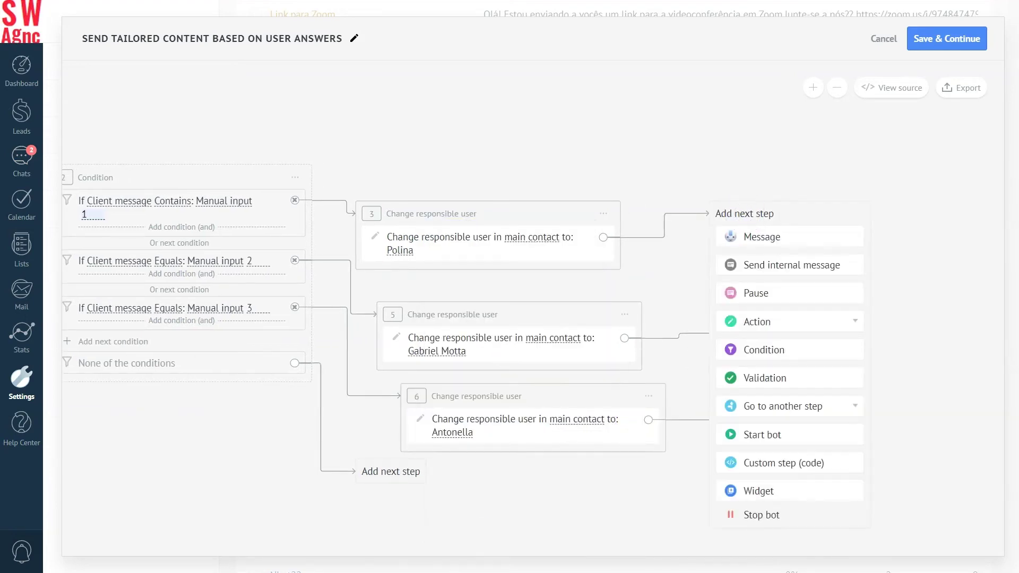
# - Add a 'You have been transferred to the specialist' message after each of the three reassignments
pyautogui.click(763, 239)
pyautogui.moveTo(444, 334); pyautogui.dragTo(639, 382)
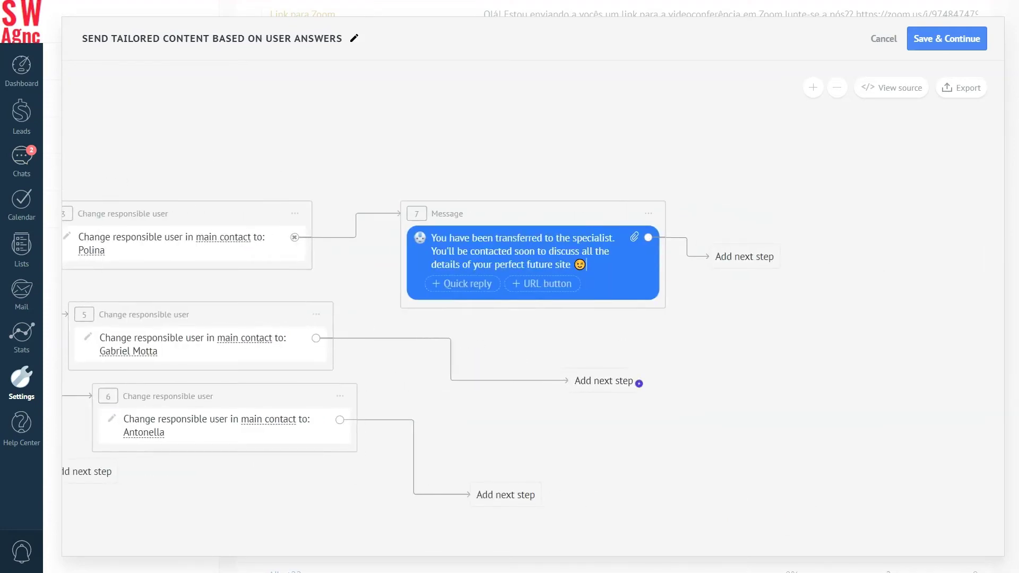
pyautogui.click(639, 382)
pyautogui.click(672, 404)
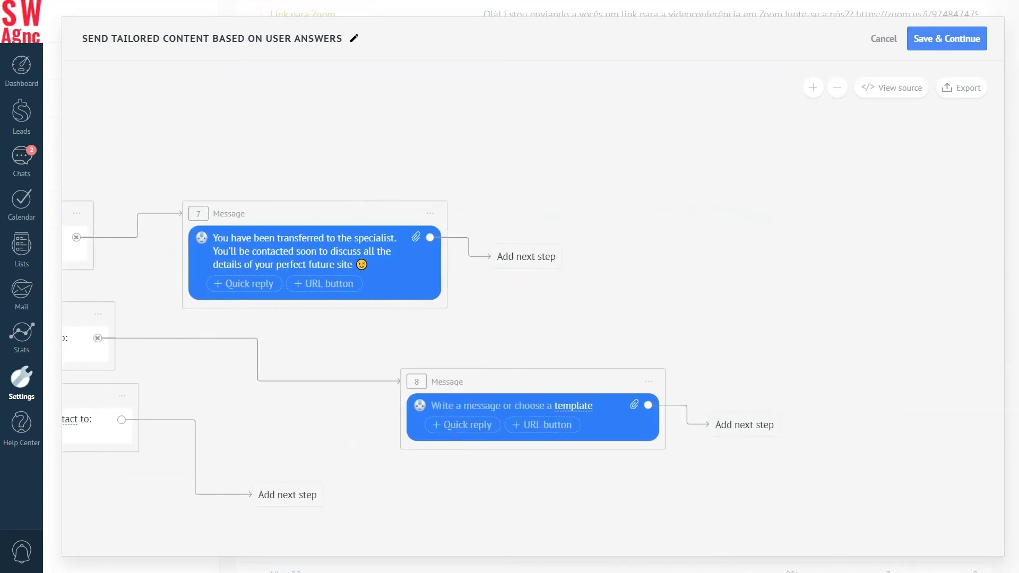
pyautogui.write("You have been transferred to the specialist. You'll be contacted soon to discuss all the details of your perfect future web design 😉")
pyautogui.click(427, 447)
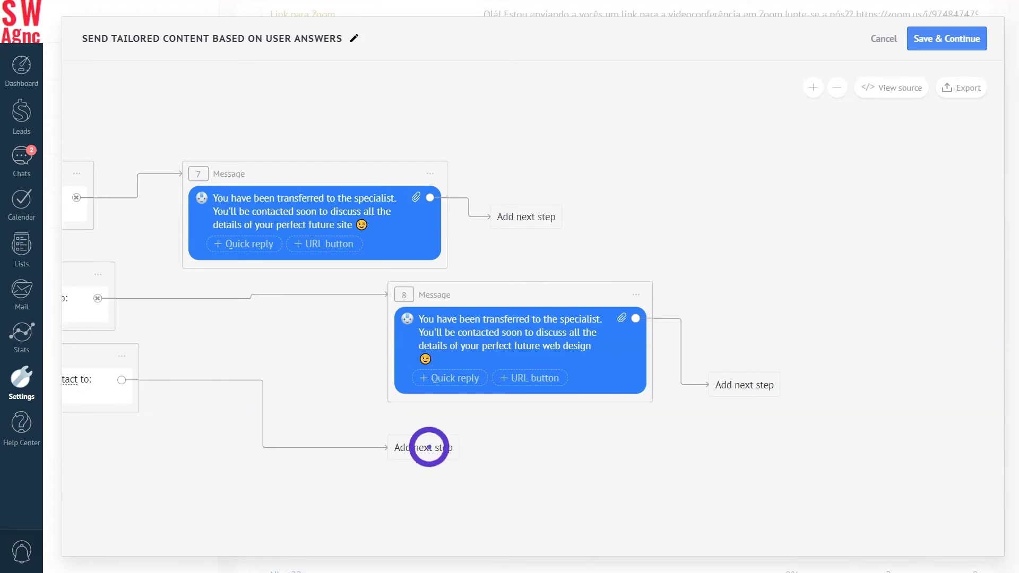
pyautogui.click(452, 472)
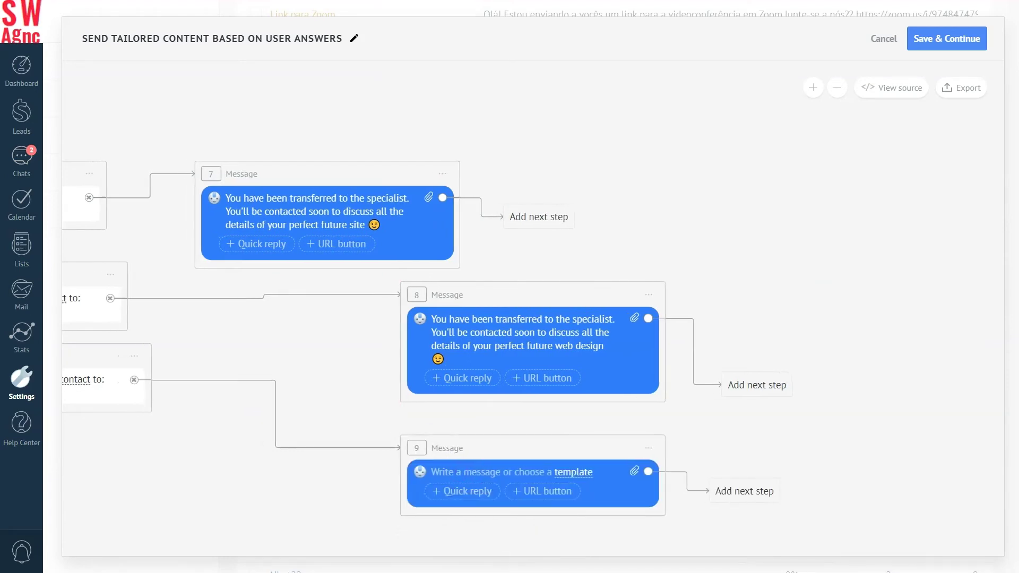
pyautogui.write("You have been transferred to the specialist. You'll be contacted soon to discuss all the details of your perfect future marketing campaign 😉")
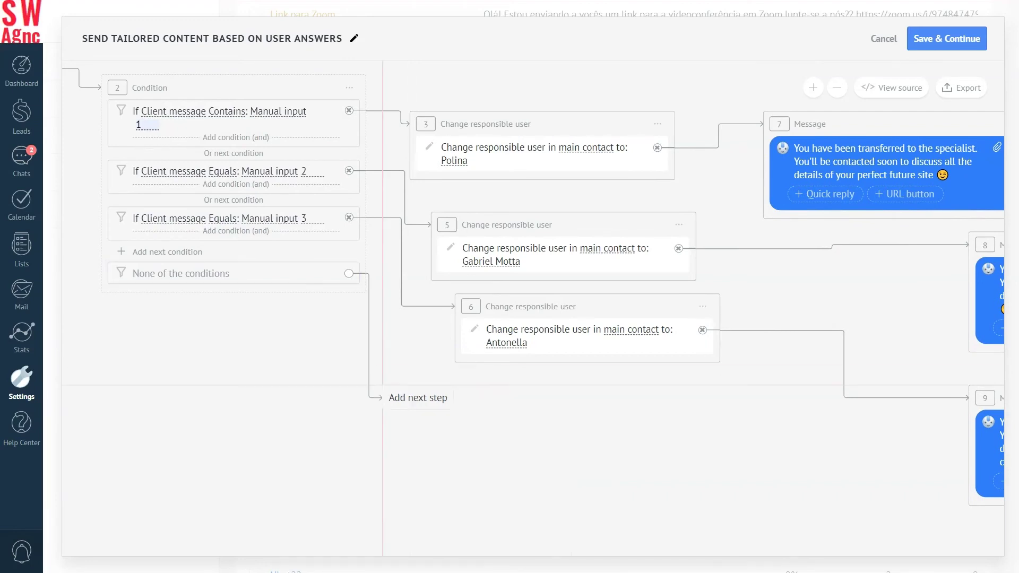
# - Add a fallback message asking clients with unmatched replies to type a number
pyautogui.click(386, 421)
pyautogui.click(401, 443)
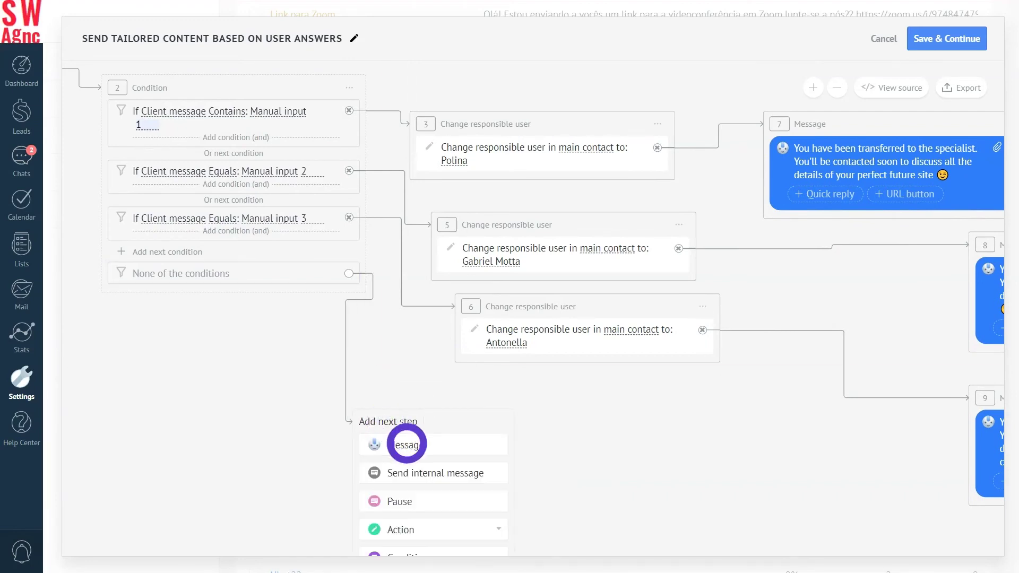
pyautogui.write("Unfortunately, I couldn't understand your message 😔 Please type a number in the chat.")
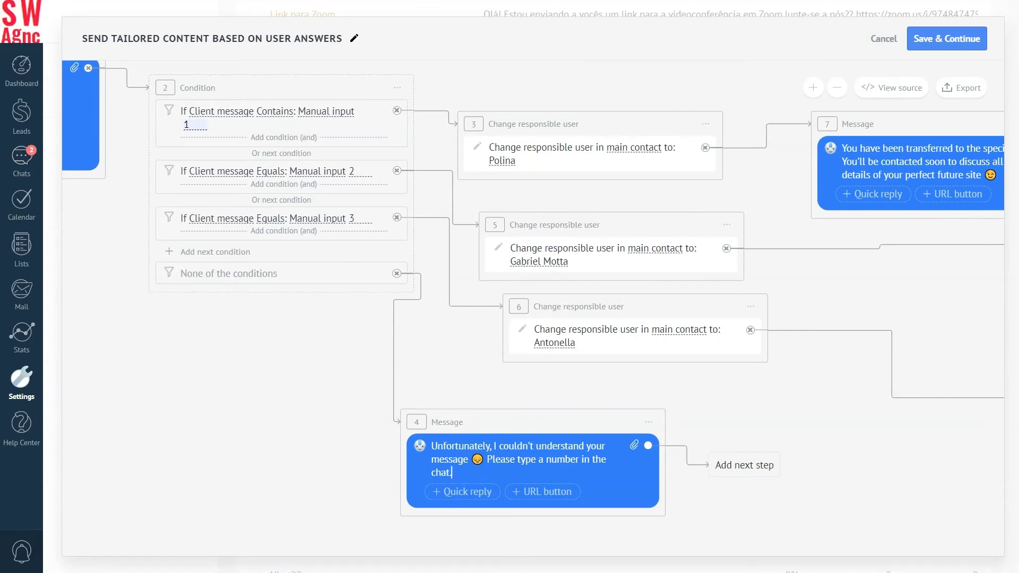
# - Make the fallback message go back to step 2, the Condition
pyautogui.click(738, 465)
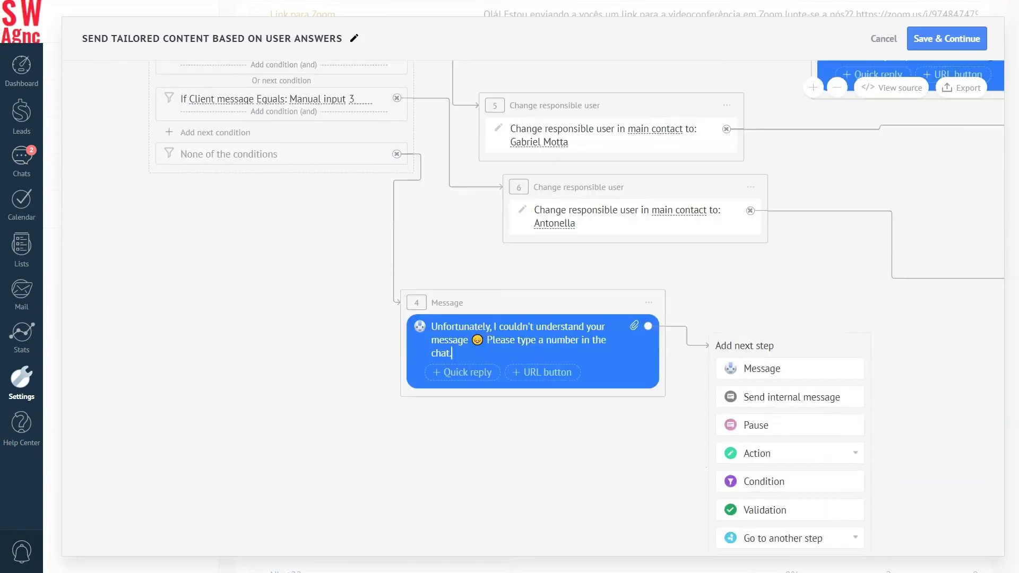
pyautogui.click(812, 419)
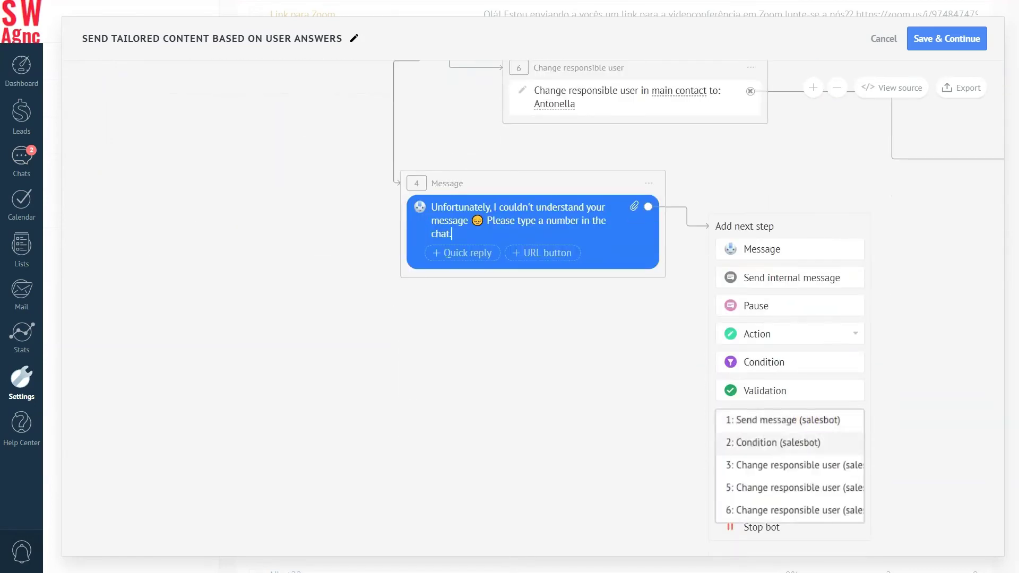
pyautogui.click(812, 442)
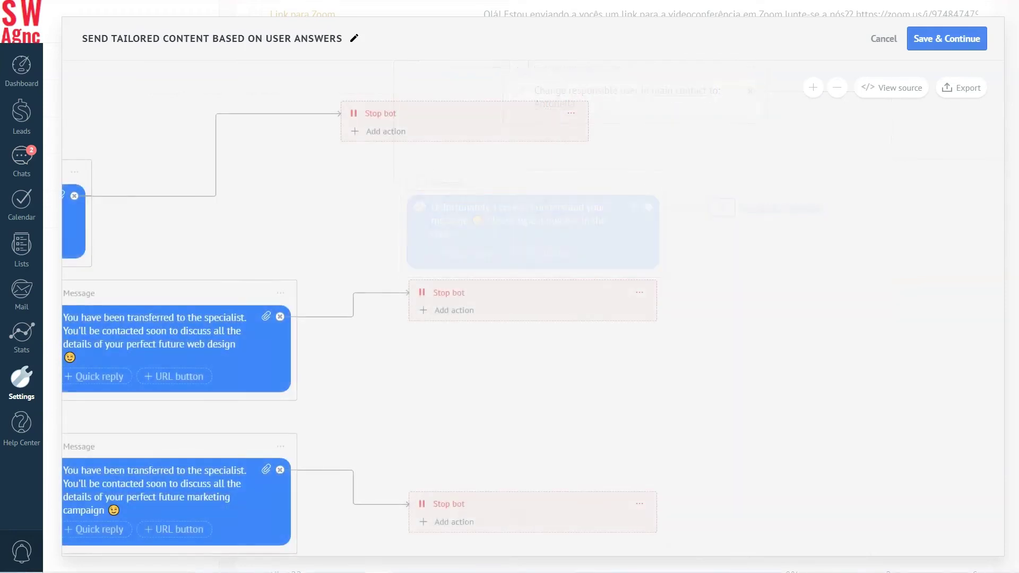
# - Save the tailored-content salesbot, confirming it should handle all leads
pyautogui.click(940, 38)
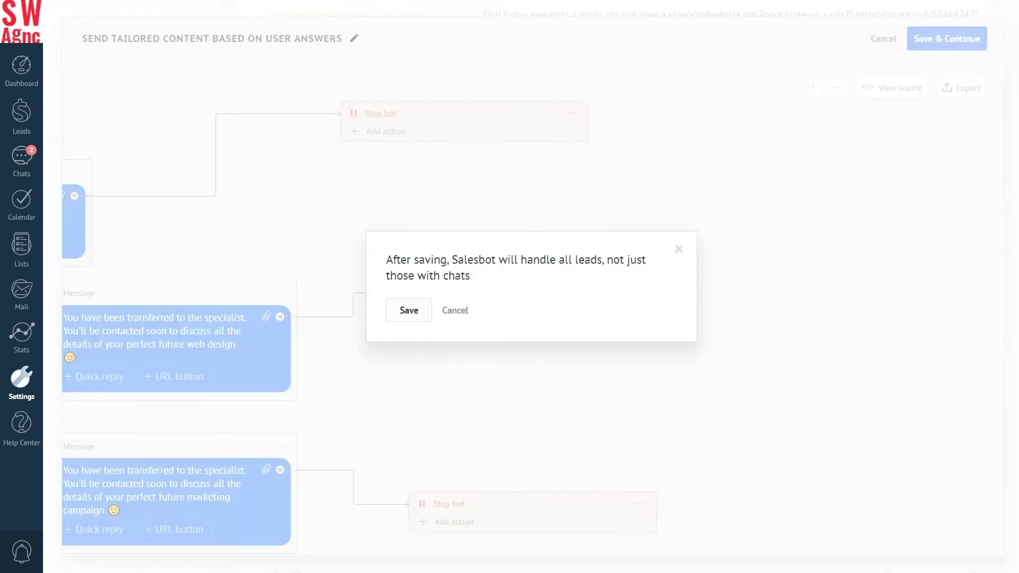
pyautogui.click(405, 309)
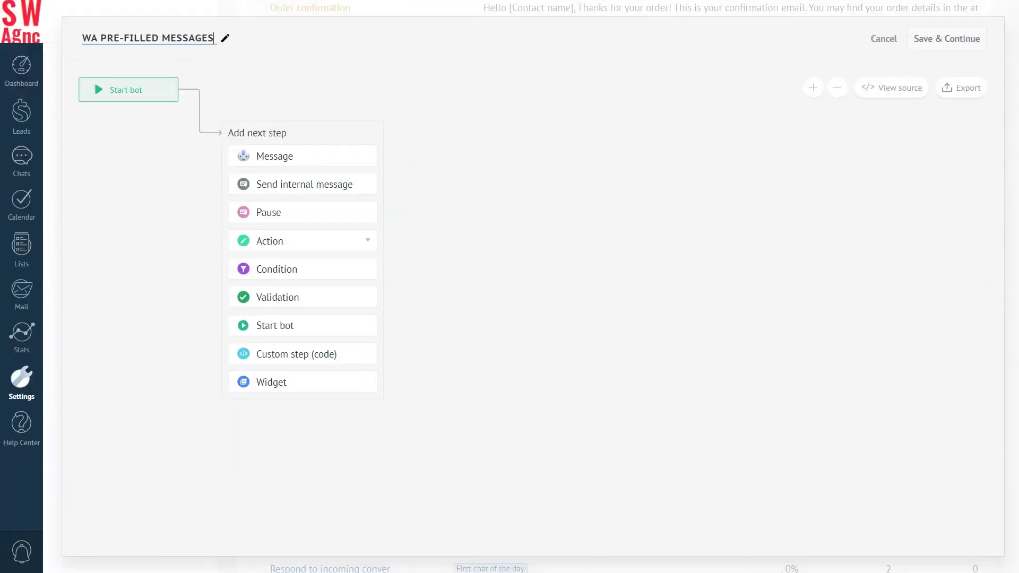
# - Add a Condition step matching the client message 'Order site'
pyautogui.click(278, 269)
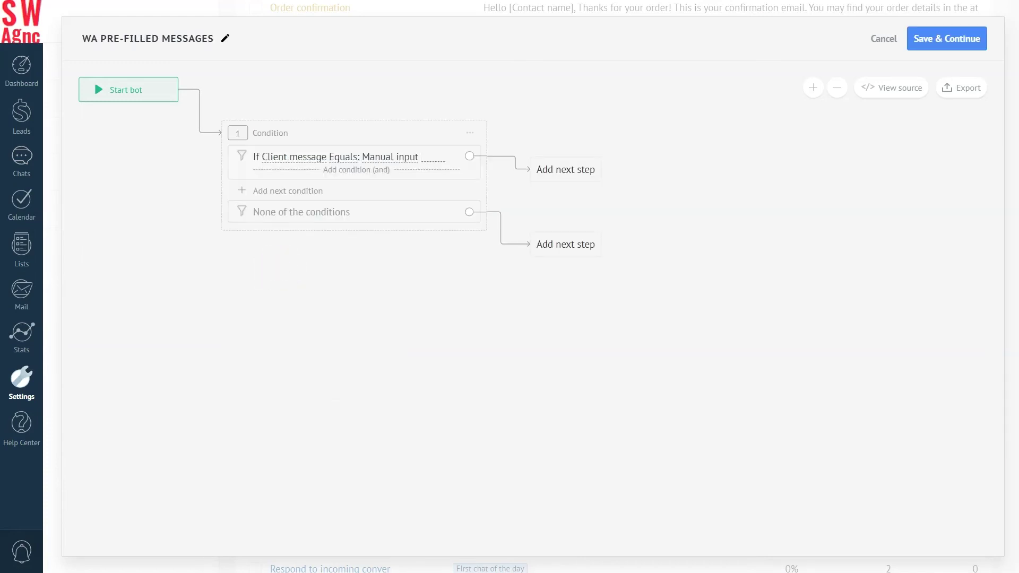
pyautogui.click(433, 157)
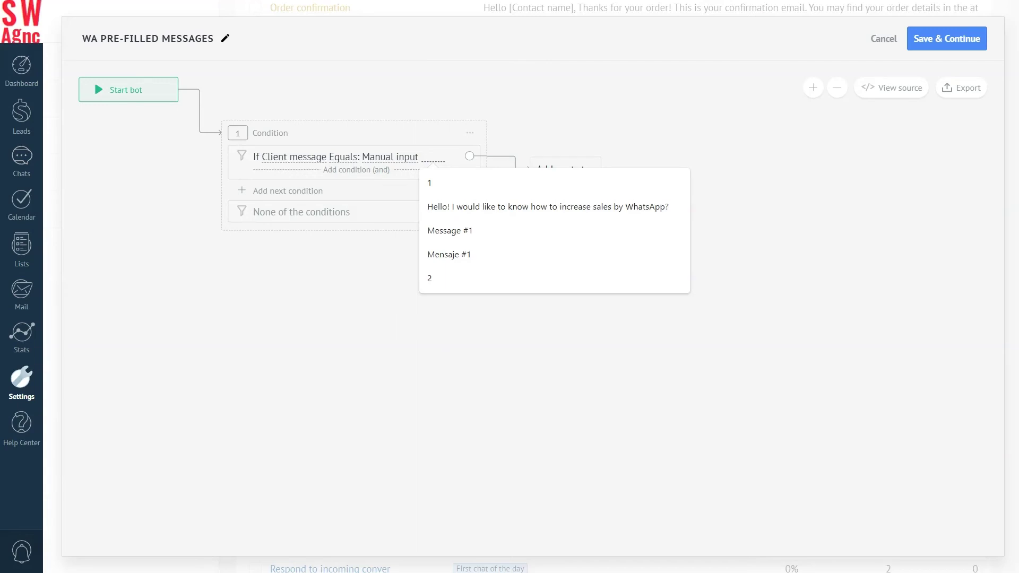
pyautogui.write('Order site 🧑\u200d💻')
pyautogui.press('Return')
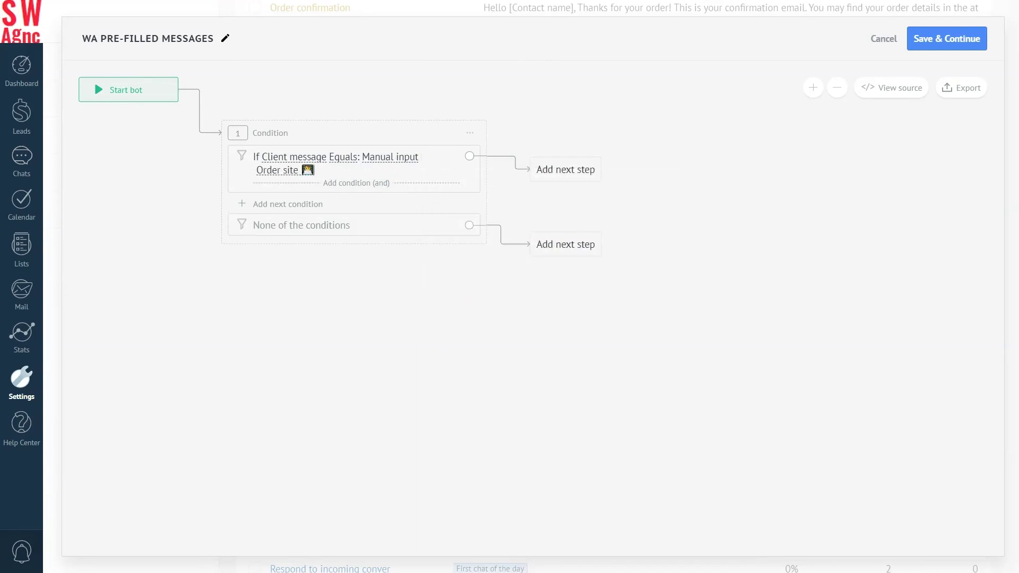
# - On the Order site branch, start the Site order salesbot, then stop the bot
pyautogui.click(565, 171)
pyautogui.click(621, 361)
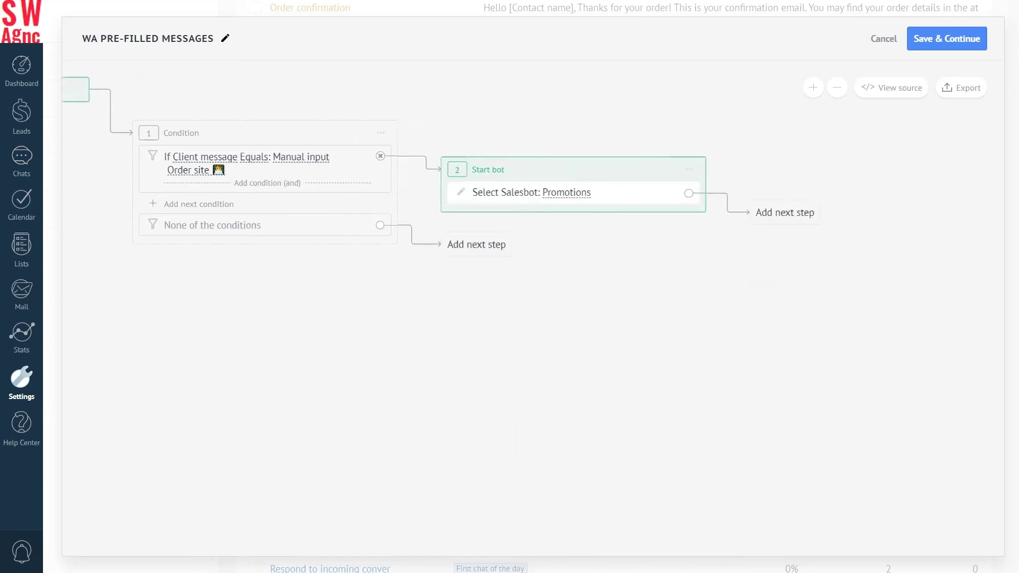
pyautogui.click(523, 193)
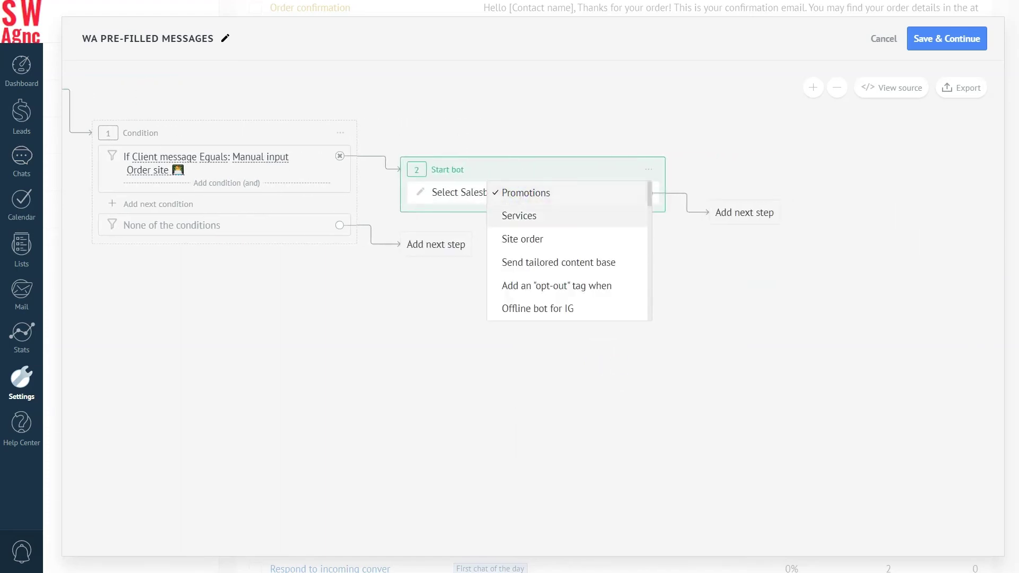
pyautogui.click(534, 238)
pyautogui.click(744, 212)
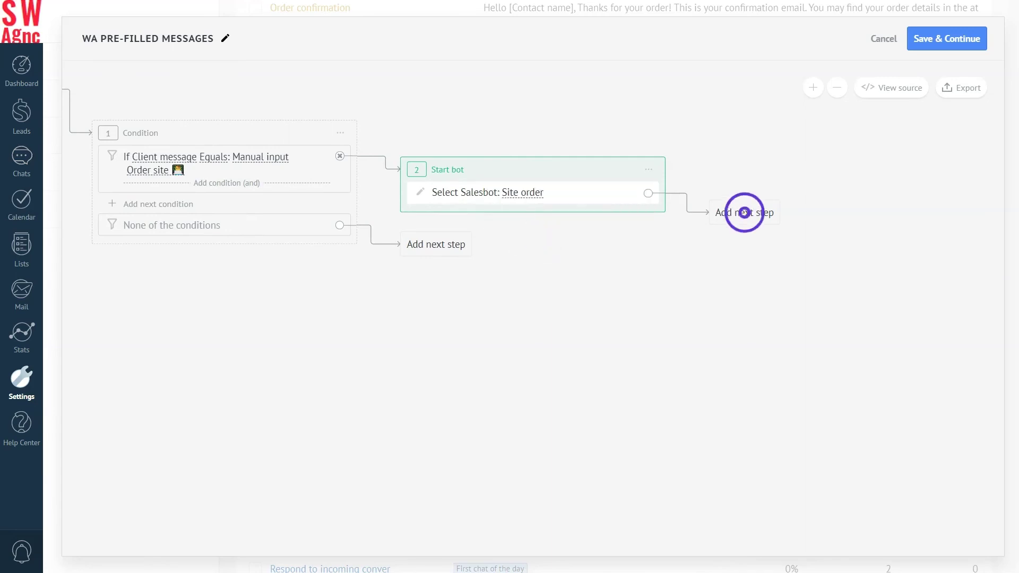
pyautogui.click(754, 514)
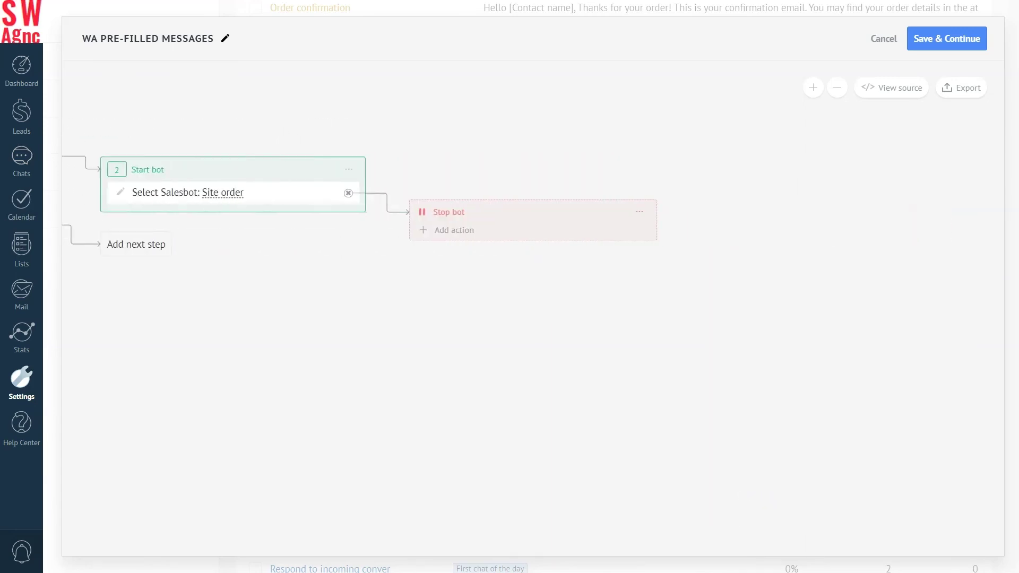
# - Add two more conditions, the second matching 'Learn more about services'
pyautogui.click(120, 189)
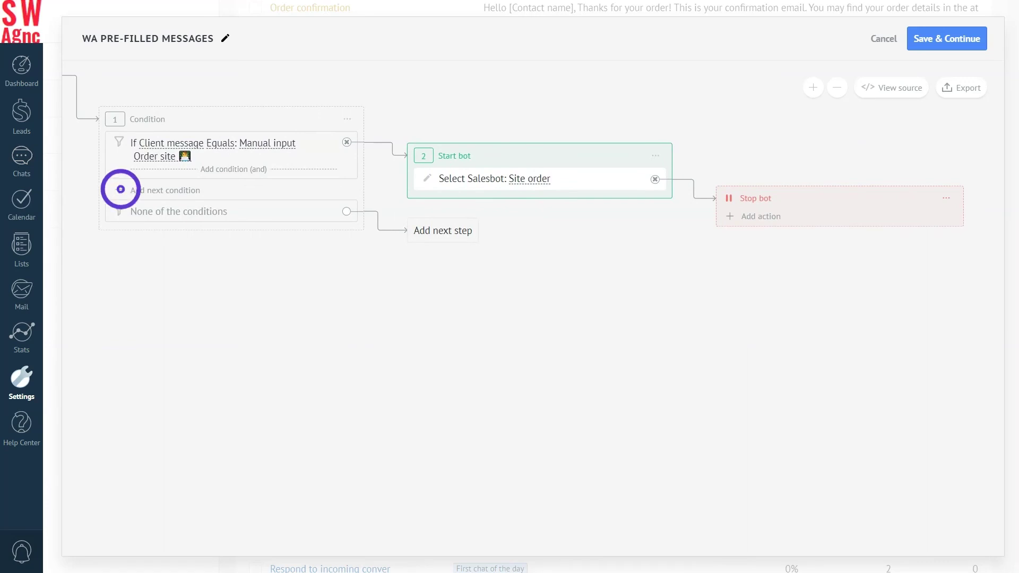
pyautogui.click(119, 237)
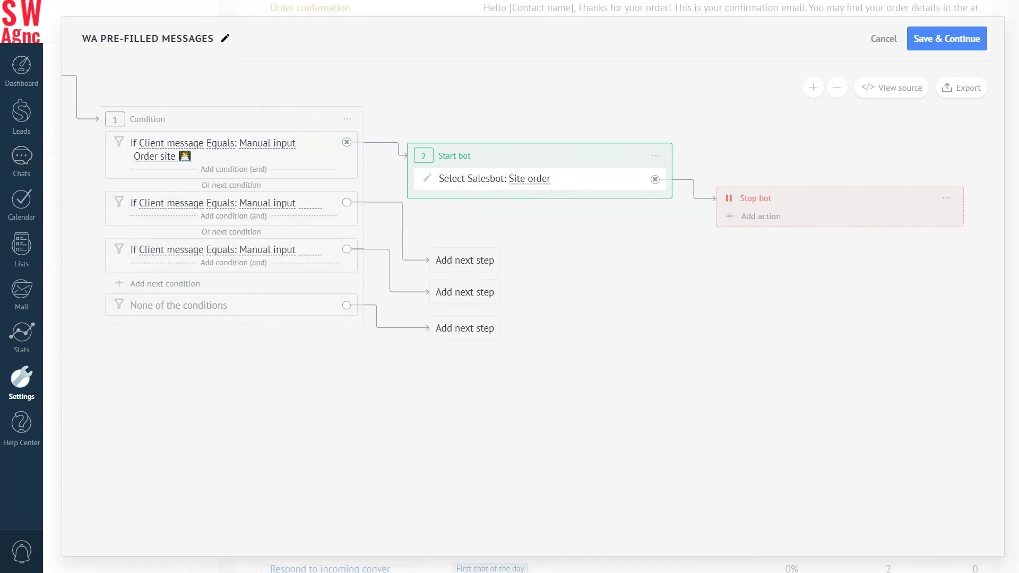
pyautogui.click(307, 204)
pyautogui.click(463, 260)
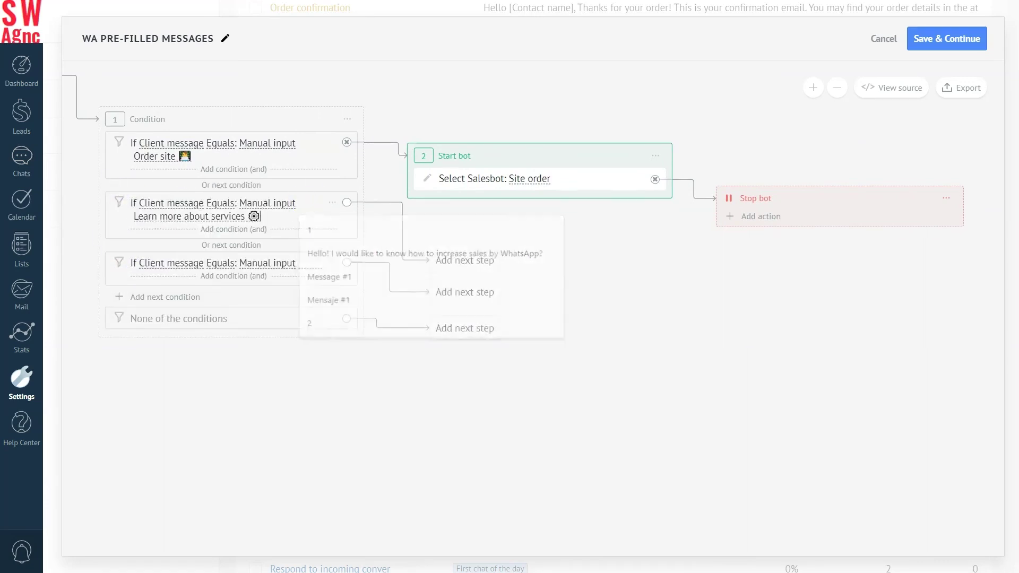
# - On the services branch, start the Services salesbot, then stop the bot
pyautogui.click(461, 260)
pyautogui.click(505, 389)
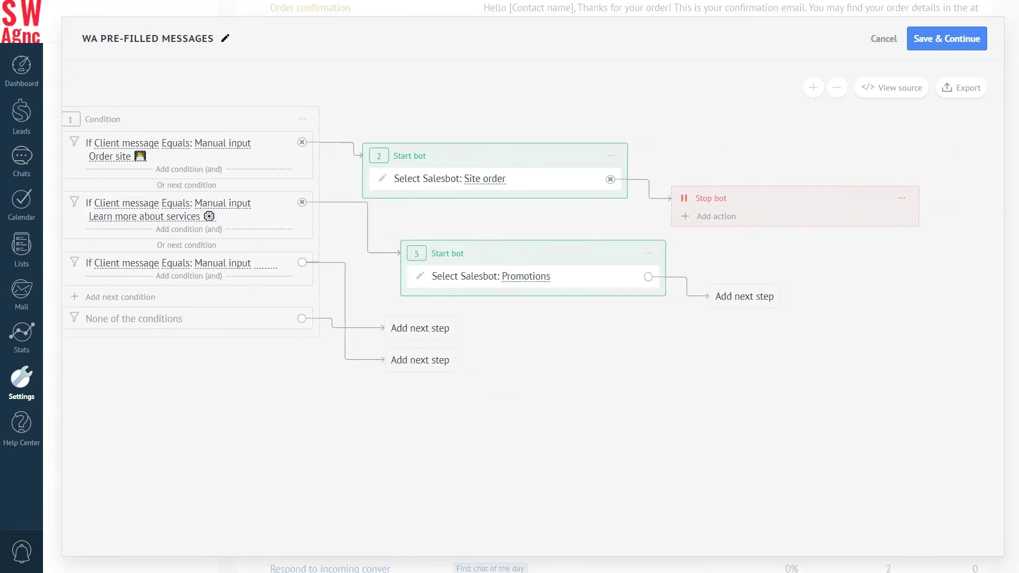
pyautogui.click(519, 274)
pyautogui.click(518, 300)
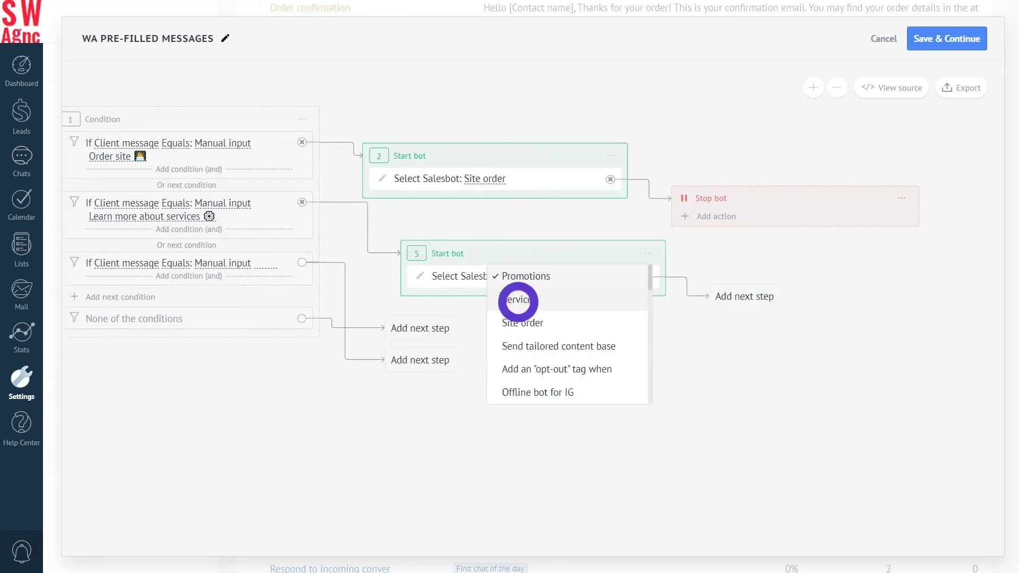
pyautogui.click(745, 302)
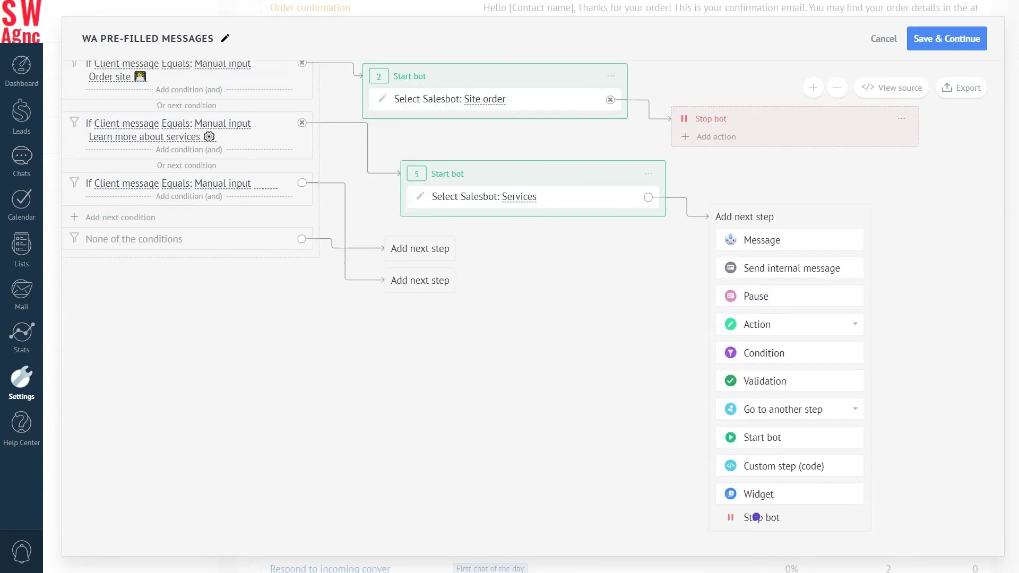
pyautogui.click(755, 517)
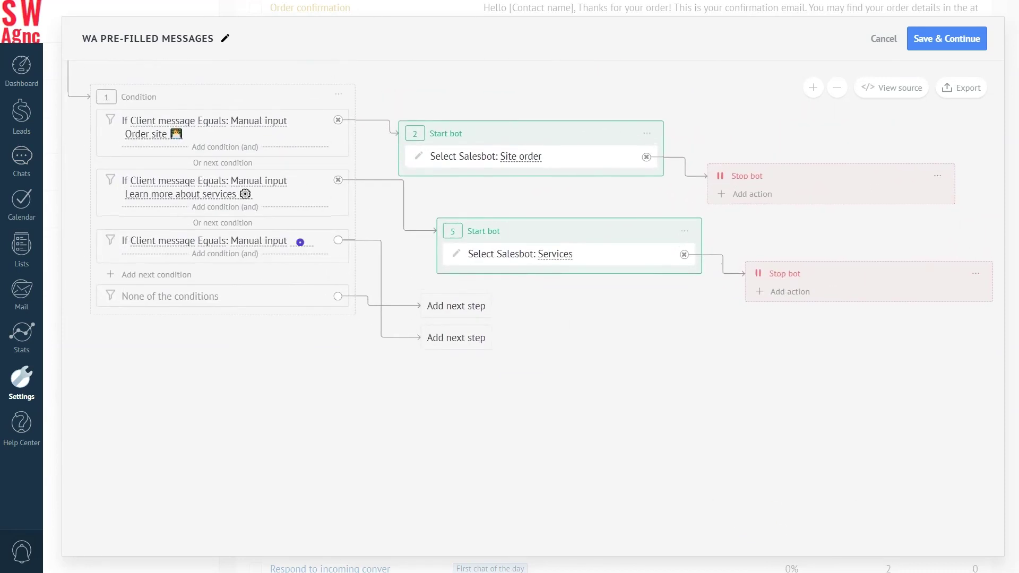
# - Match 'Learn more about promotions', start the Promotions salesbot, then stop the bot
pyautogui.click(300, 242)
pyautogui.click(481, 345)
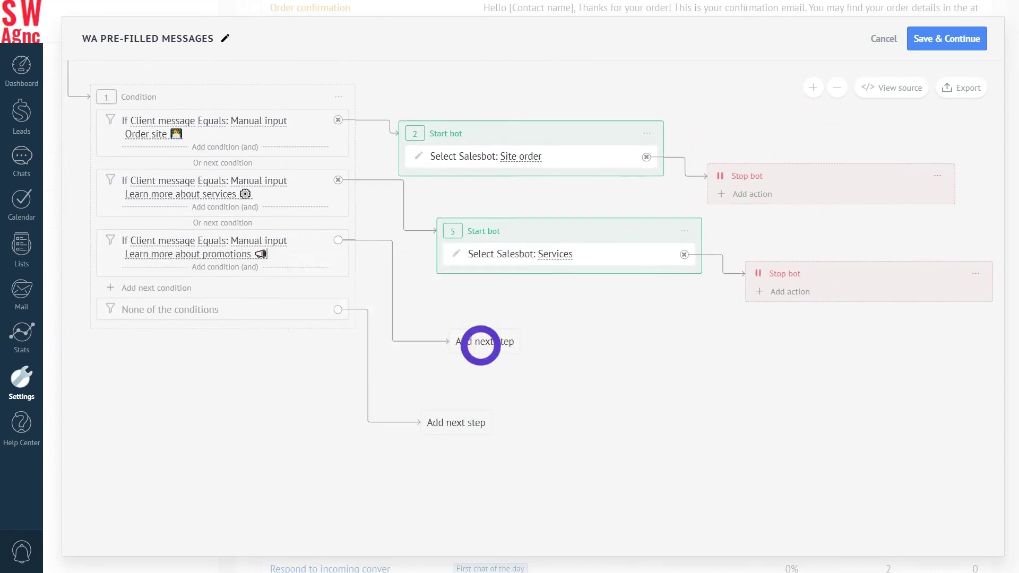
pyautogui.click(497, 477)
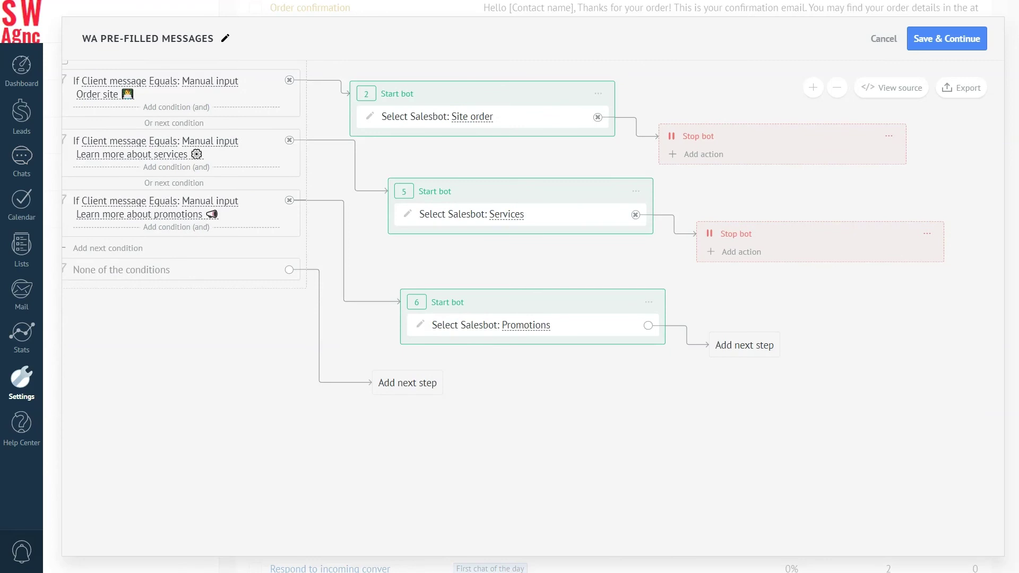
pyautogui.click(738, 346)
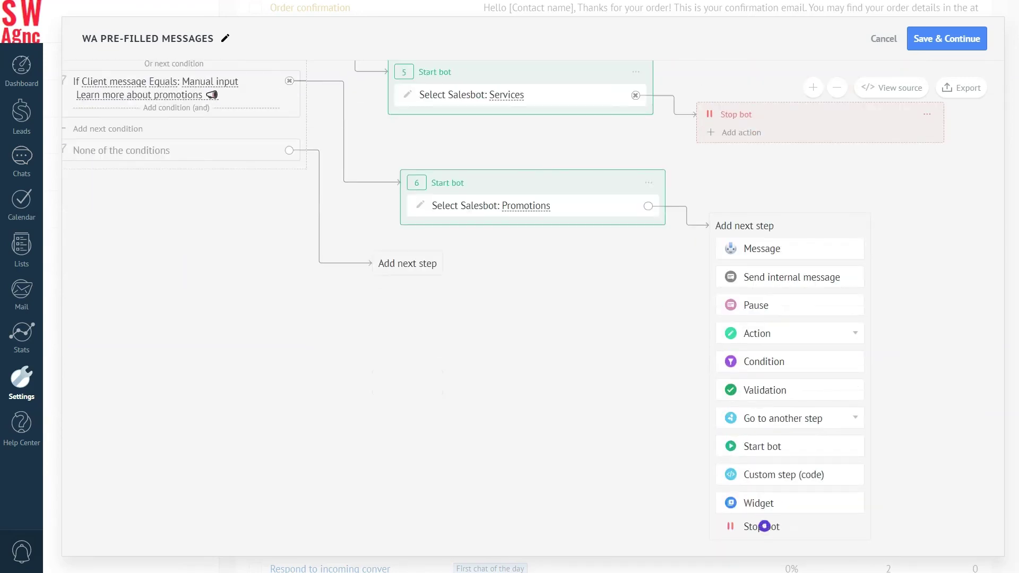
pyautogui.click(764, 527)
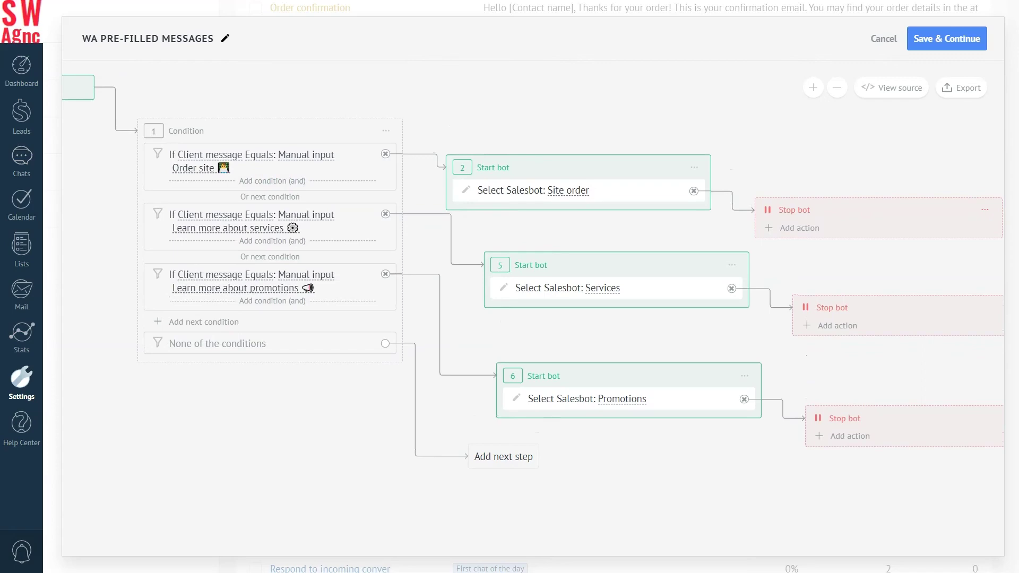
# - On no match, send the internal message 'A client wants something different.' to all participants, then stop
pyautogui.click(496, 460)
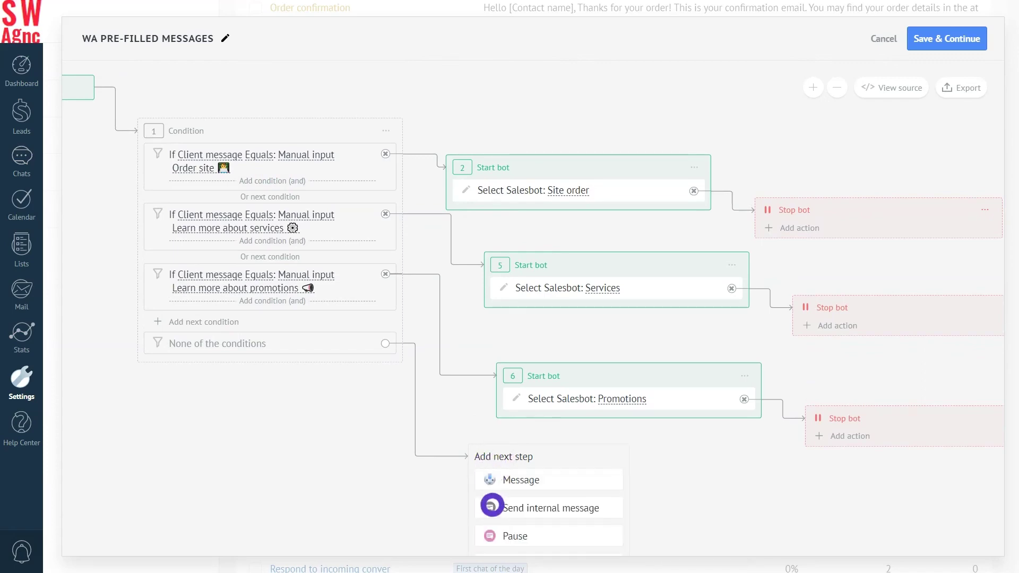
pyautogui.click(485, 506)
pyautogui.write('A client wants something different.')
pyautogui.click(735, 499)
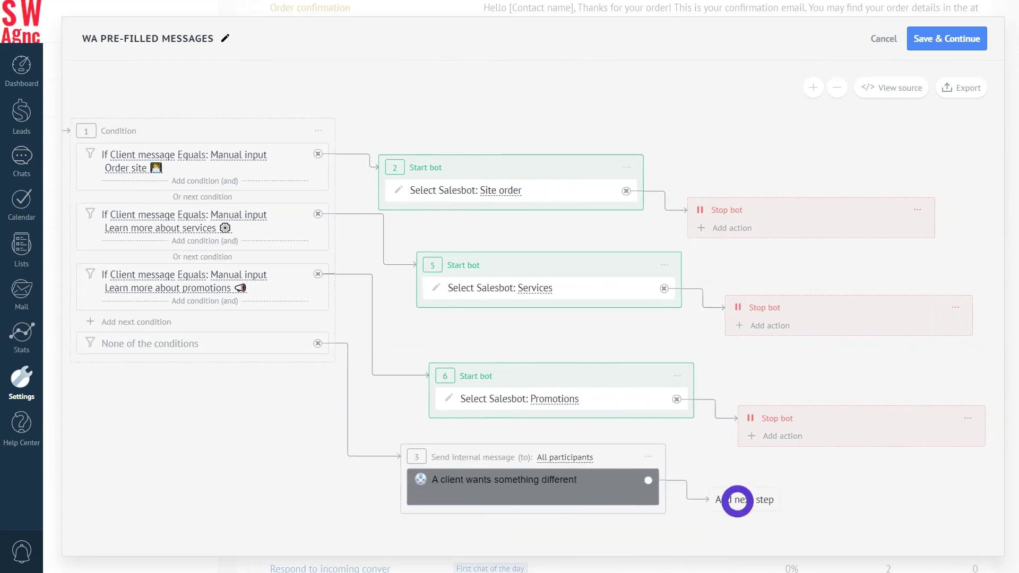
pyautogui.click(762, 520)
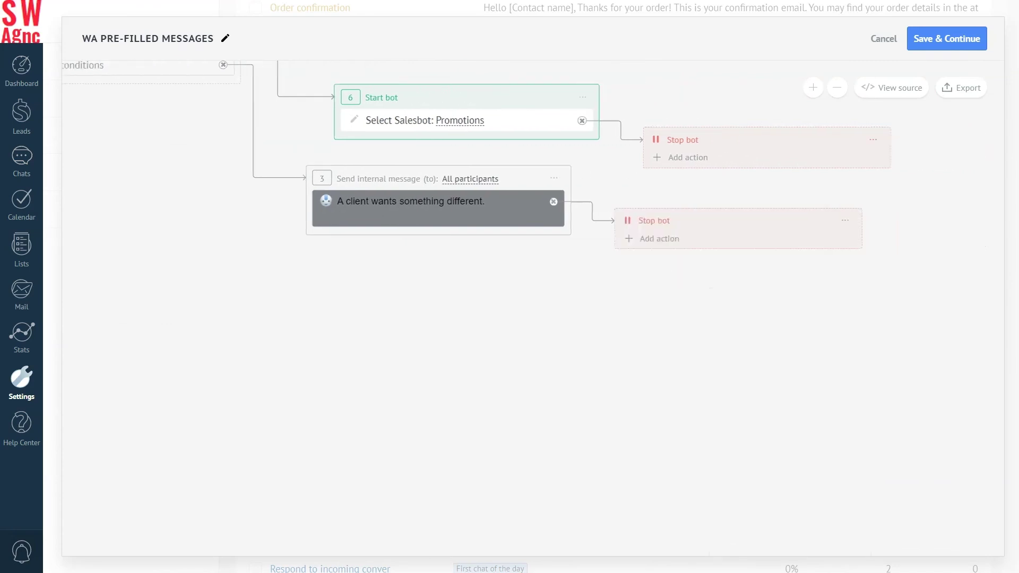